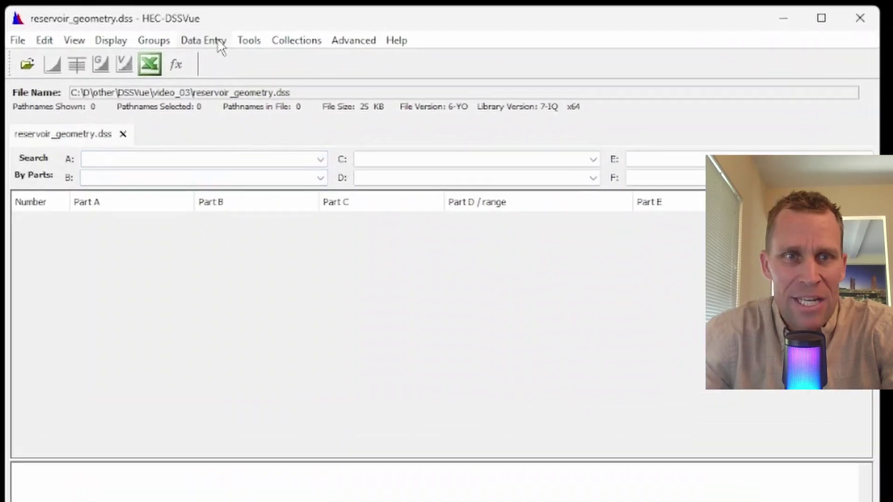
- Start a manual paired data entry with pathname part A as POUDRE RIVER and part B as HALLIGAN
left_click(167, 37)
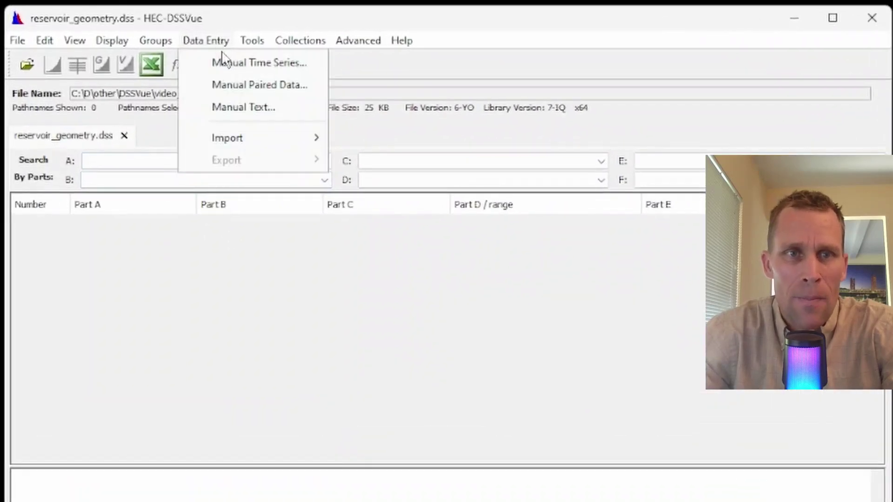
left_click(287, 90)
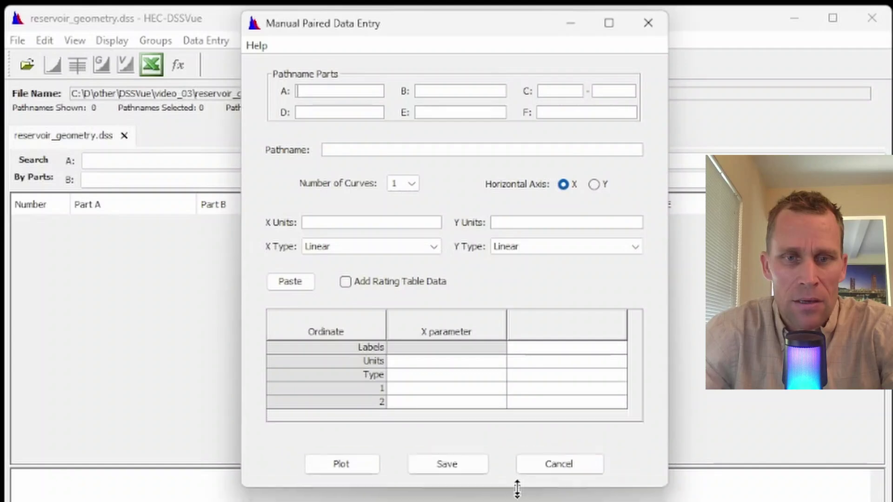
left_click_drag(476, 28, 457, 81)
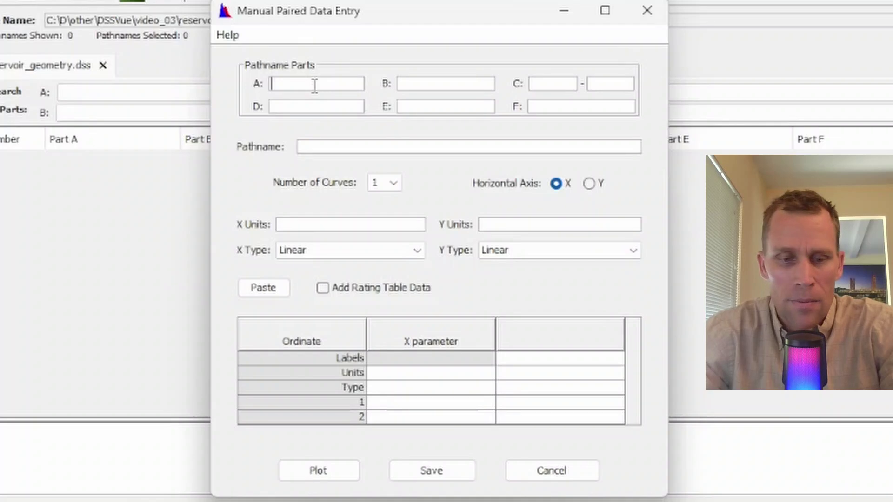
type("POUDRE RIVER")
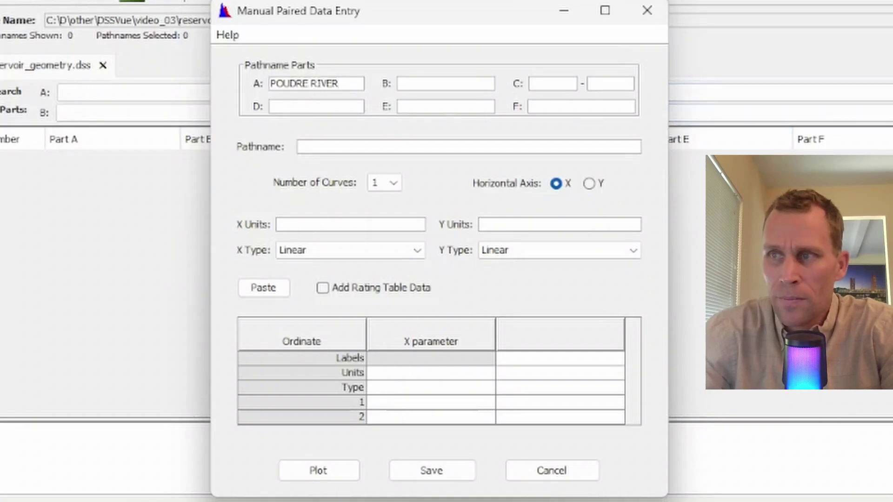
left_click(432, 85)
type("HALLIGAN")
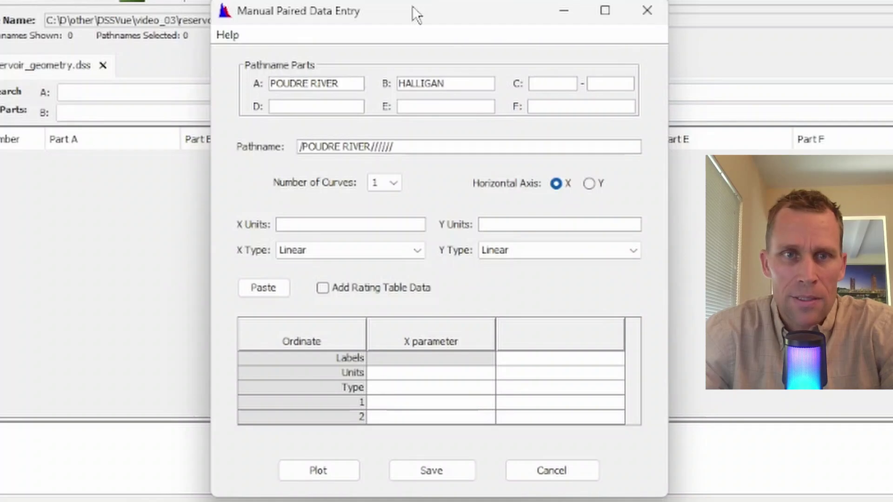
- Set pathname part C to ELEVATION-CAPACITY and part F to PARTIAL
left_click(536, 84)
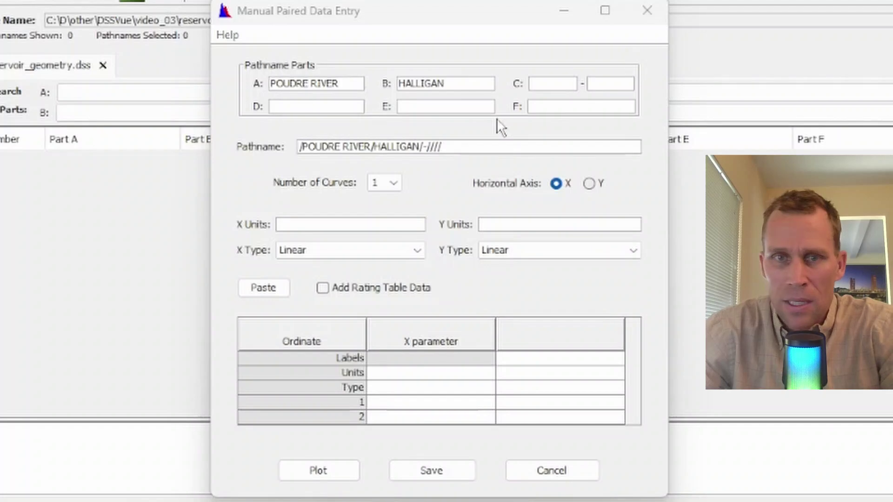
left_click(554, 77)
type("ELEVATION")
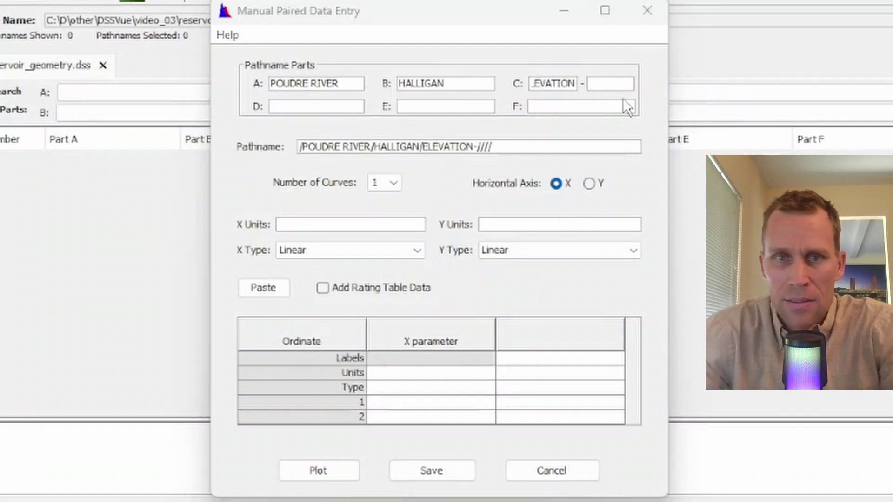
left_click(621, 87)
type("CAPACITY")
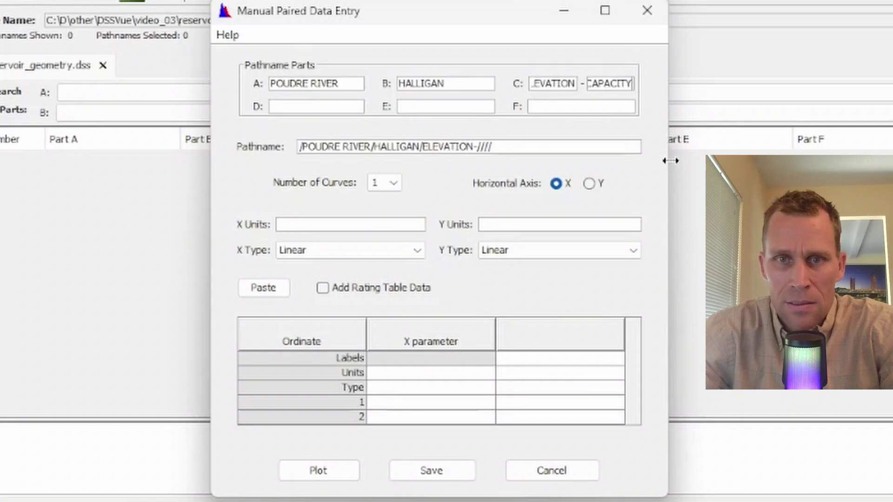
left_click_drag(671, 160, 728, 158)
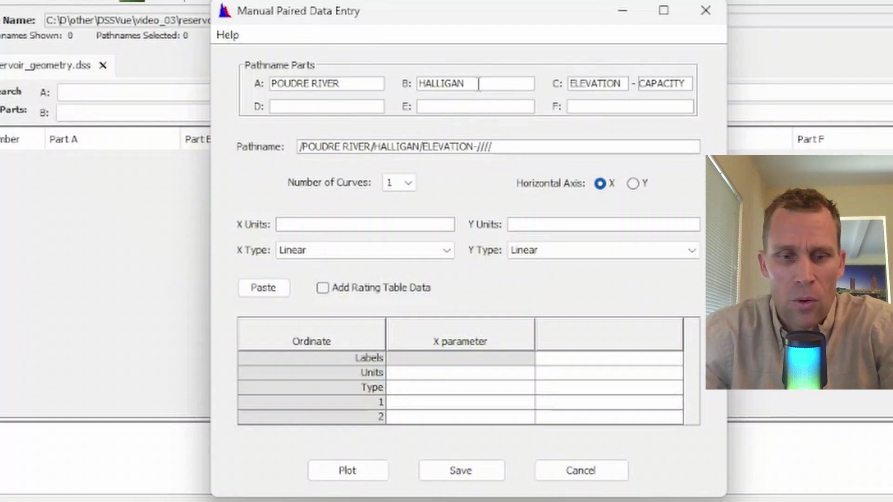
left_click(596, 106)
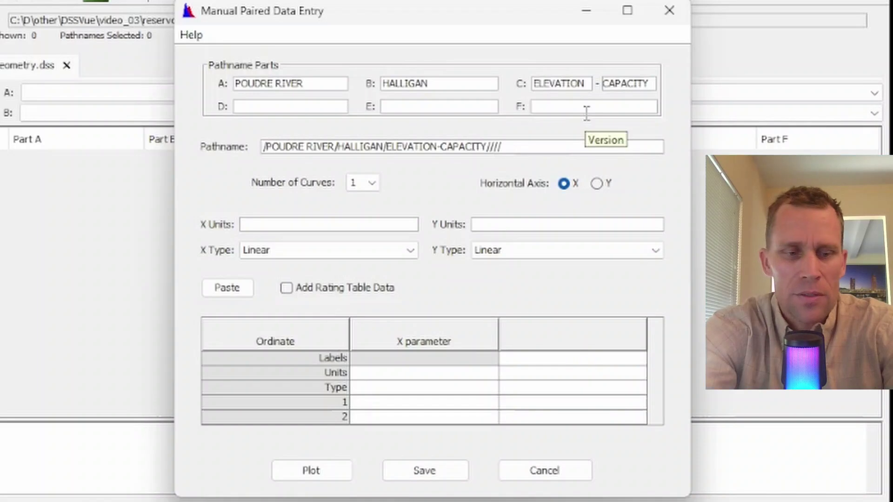
type("PARTIAL")
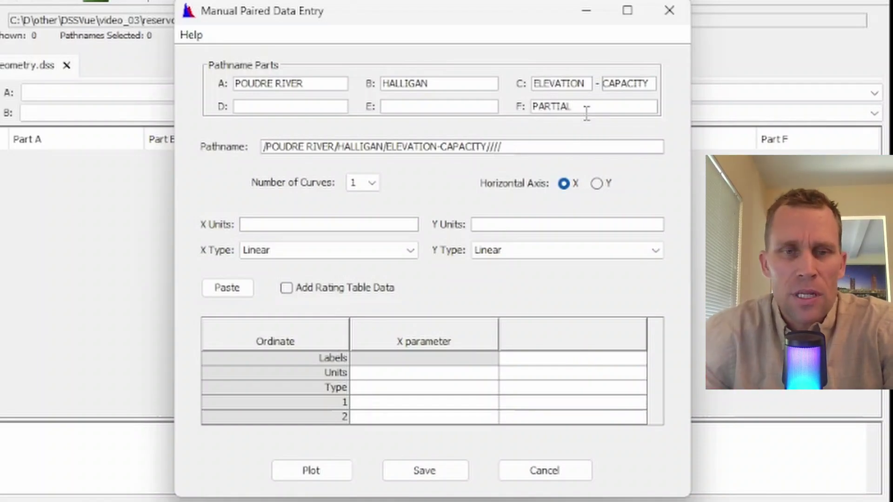
- Set the X units to FEET for elevation and the Y units to ACRE-FEET for capacity
left_click(313, 222)
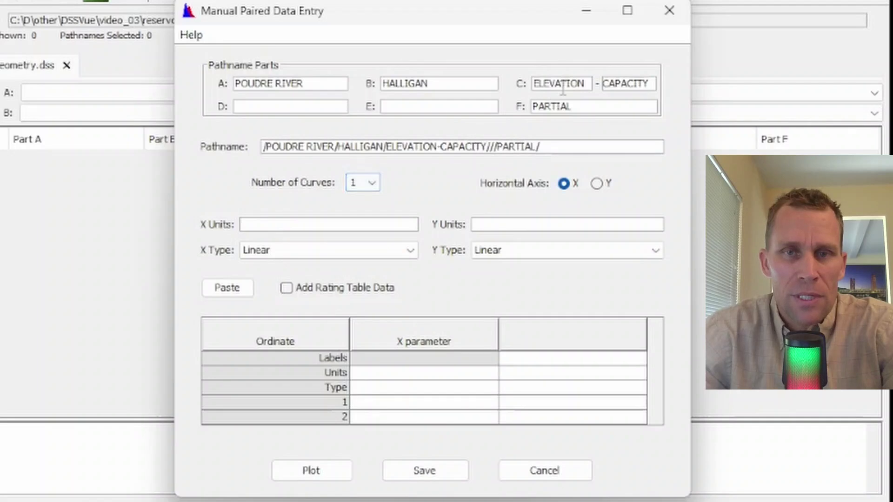
double_click(578, 82)
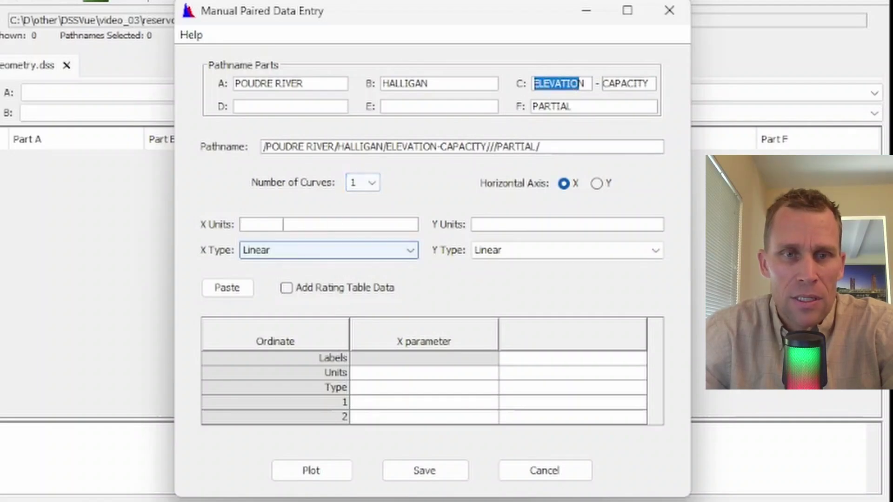
left_click(346, 225)
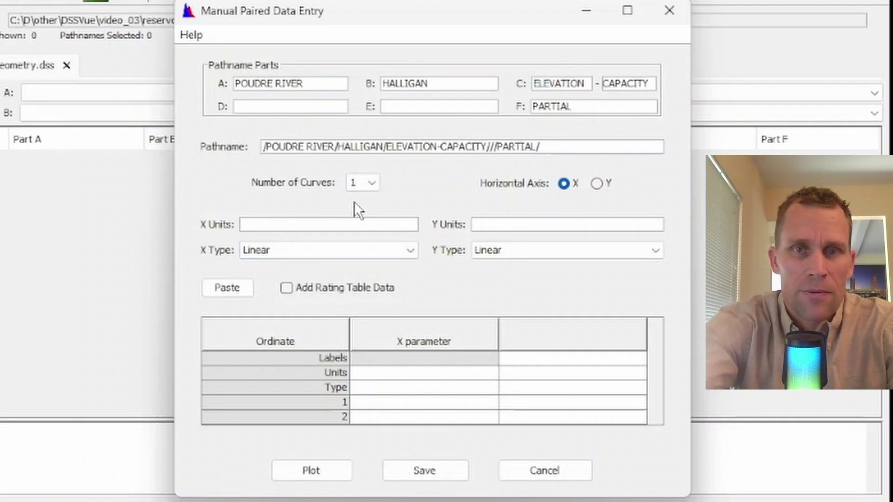
type("FEET")
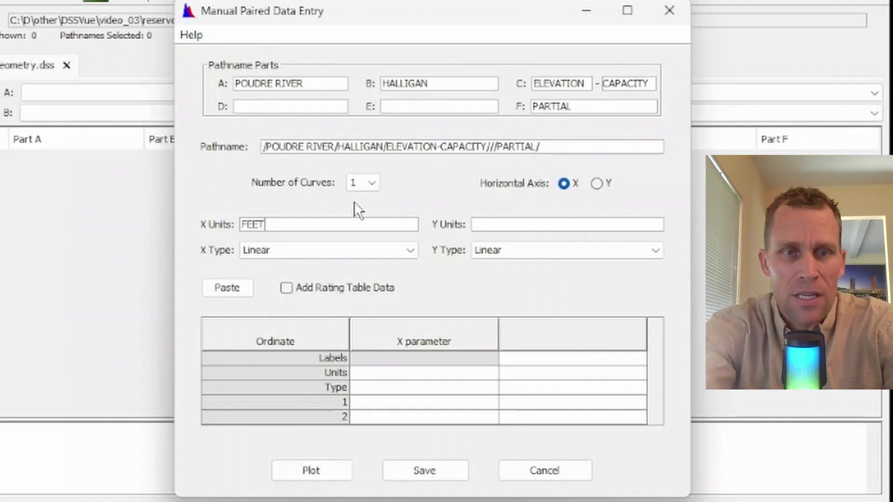
left_click(532, 226)
left_click_drag(653, 84, 602, 84)
left_click(511, 223)
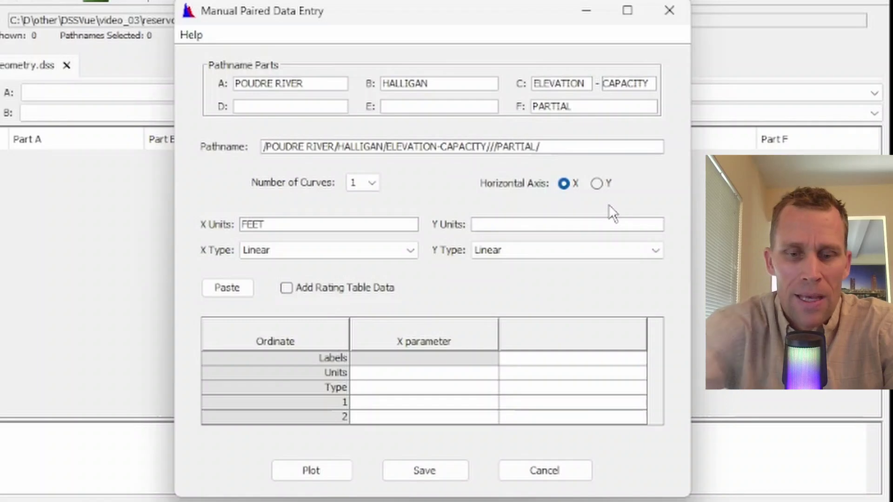
type("ACRE-FEET")
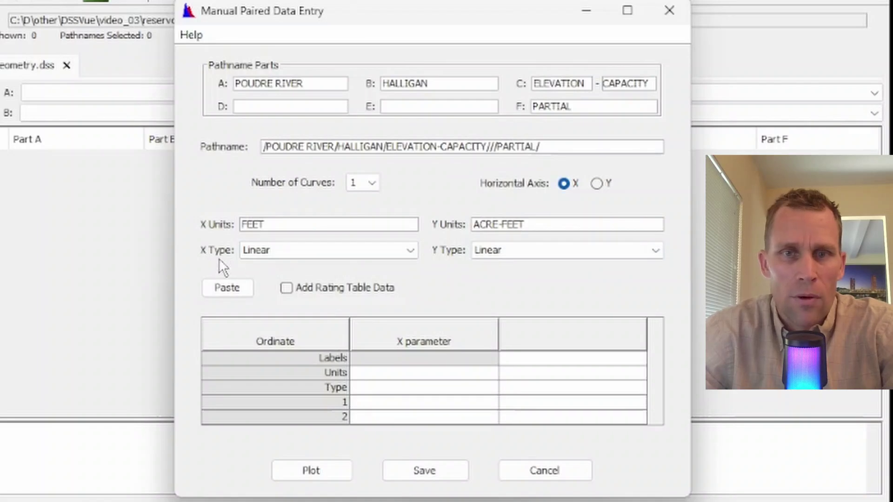
- Try the Percent, Probability and Log options for the X type, and return it to Linear
left_click(329, 252)
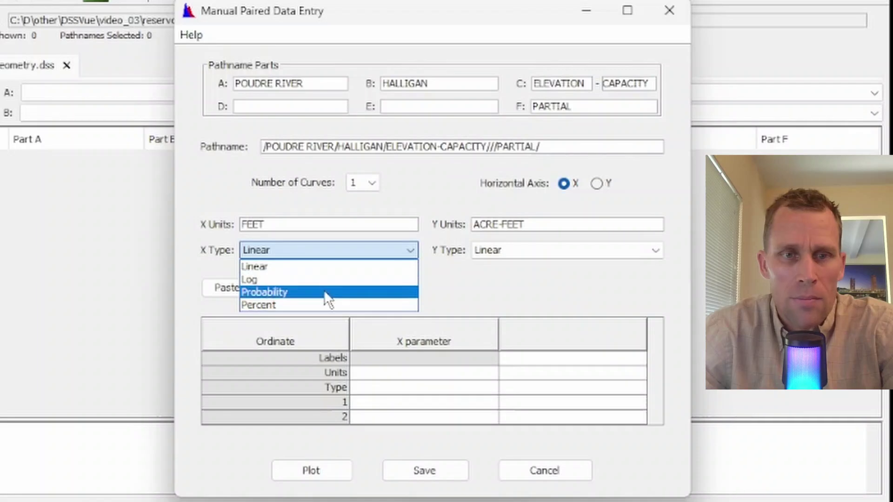
left_click(319, 305)
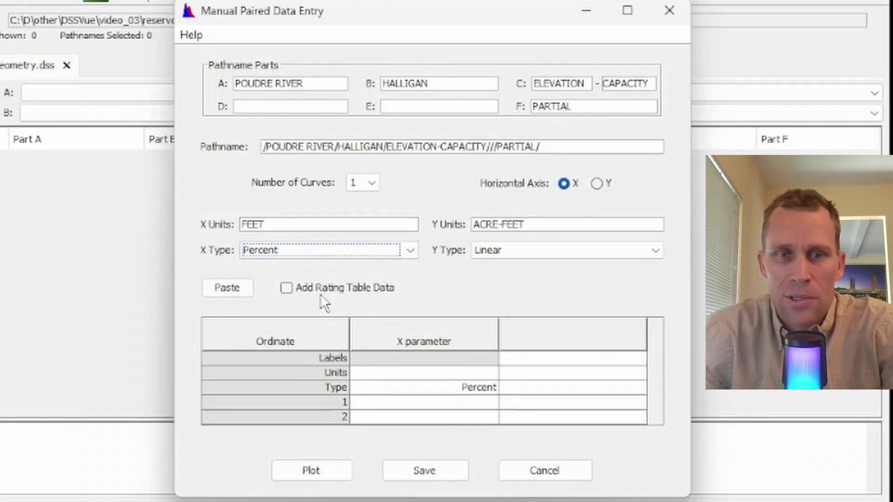
left_click(333, 251)
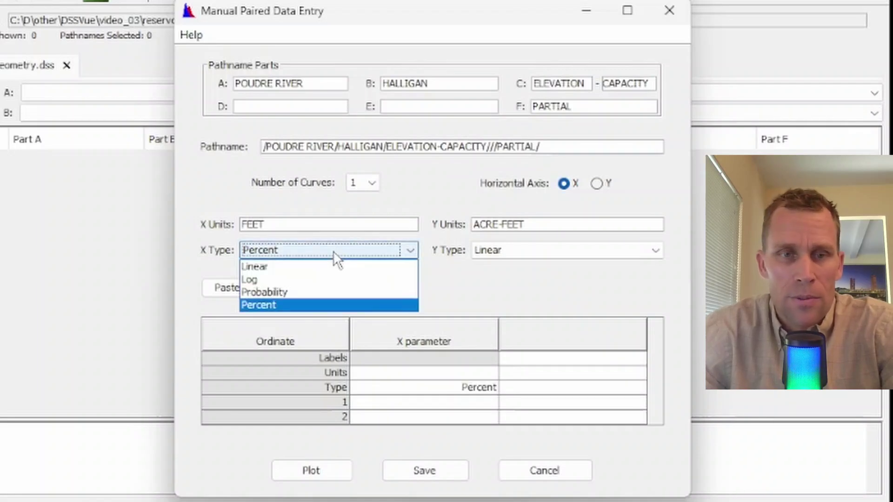
left_click(326, 291)
left_click(340, 251)
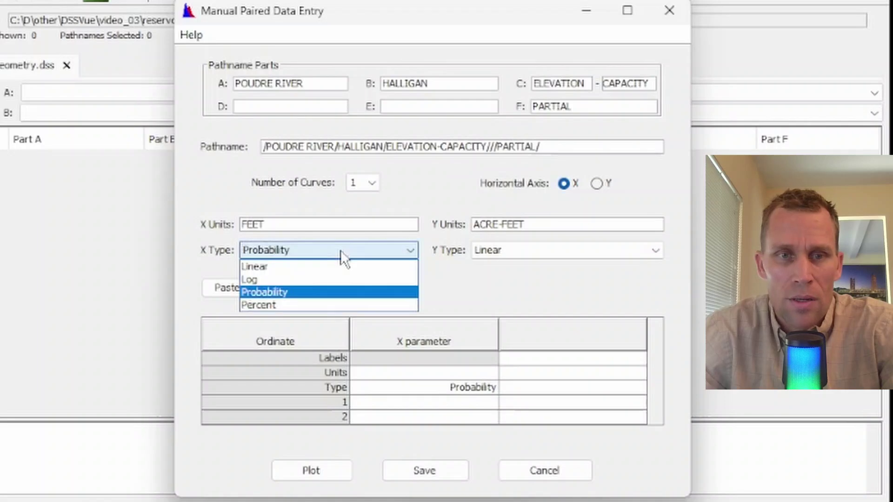
left_click(336, 280)
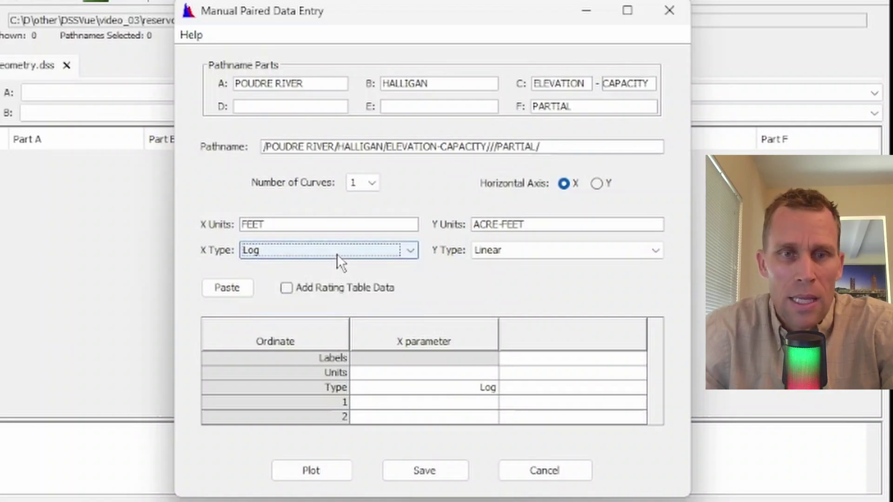
left_click(337, 253)
left_click(336, 268)
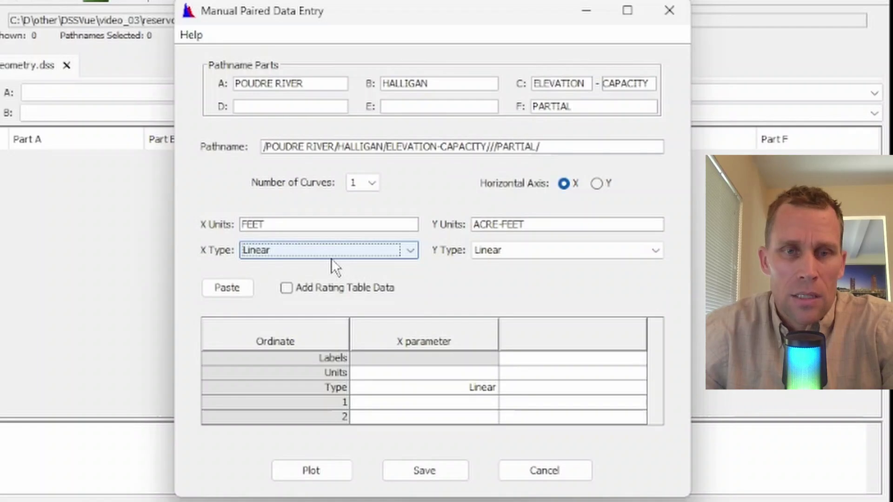
- Try the Log option for the Y type, and return it to Linear
left_click(526, 254)
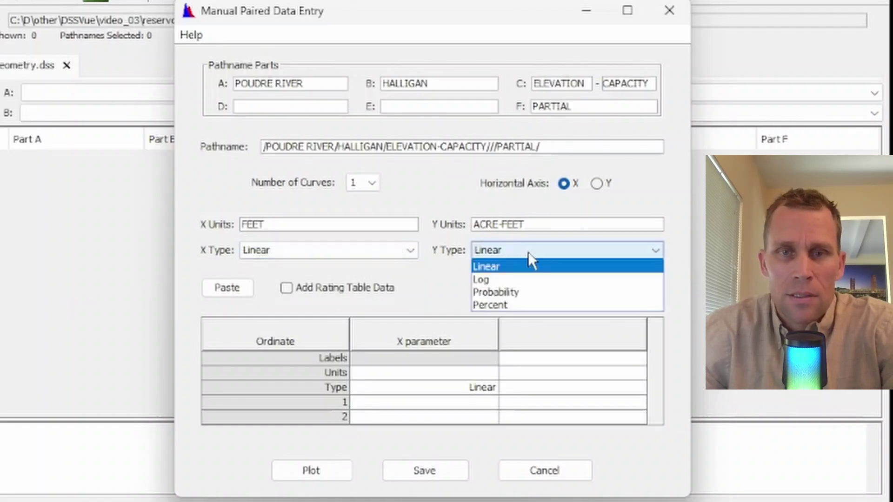
left_click(527, 280)
left_click(526, 255)
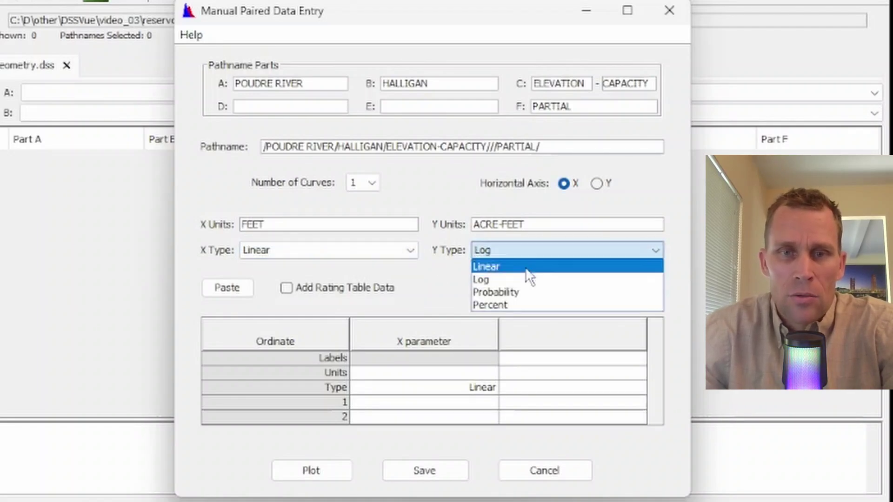
left_click(523, 266)
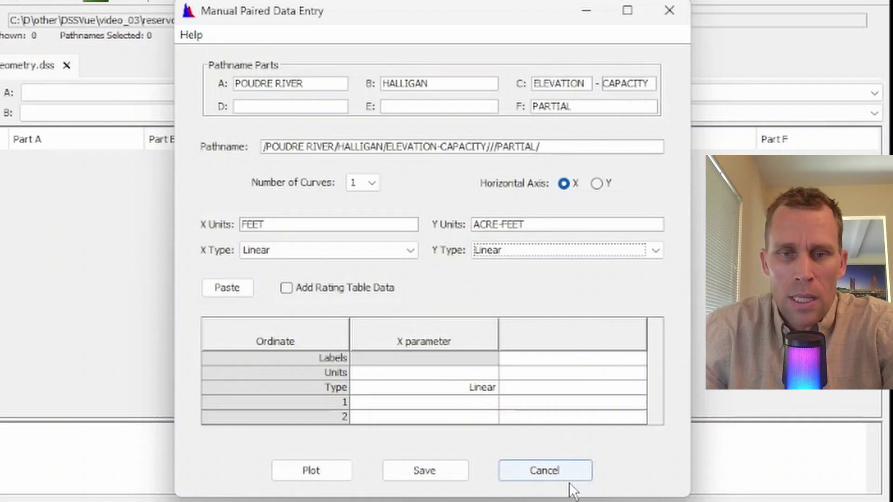
- Enlarge the entry window and fill ordinate 1 with an elevation of 1350 and a capacity of 0
left_click_drag(566, 497, 567, 501)
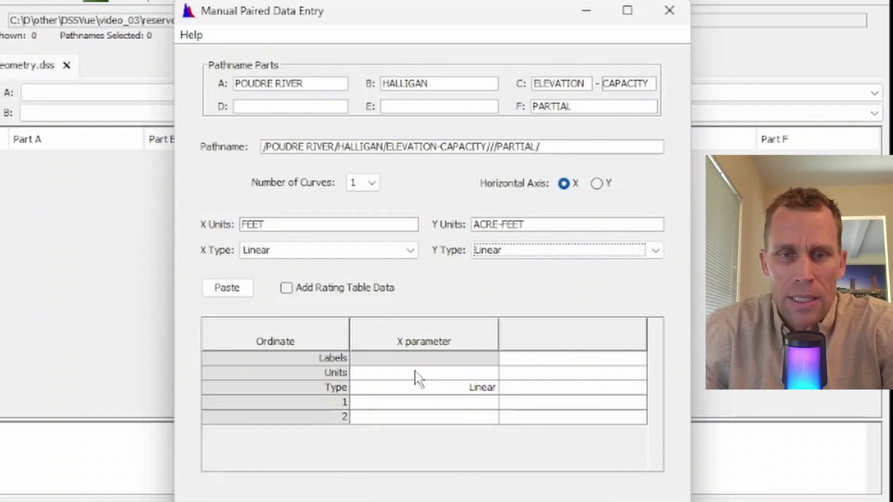
left_click(425, 402)
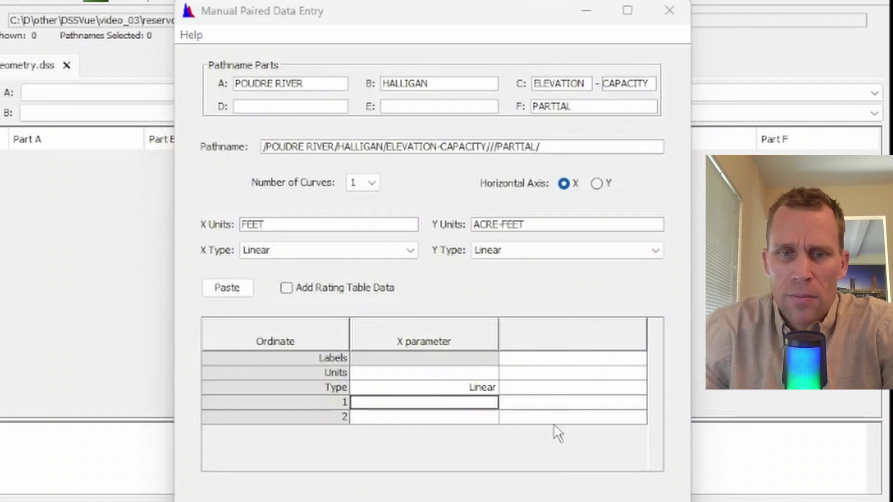
left_click(493, 403)
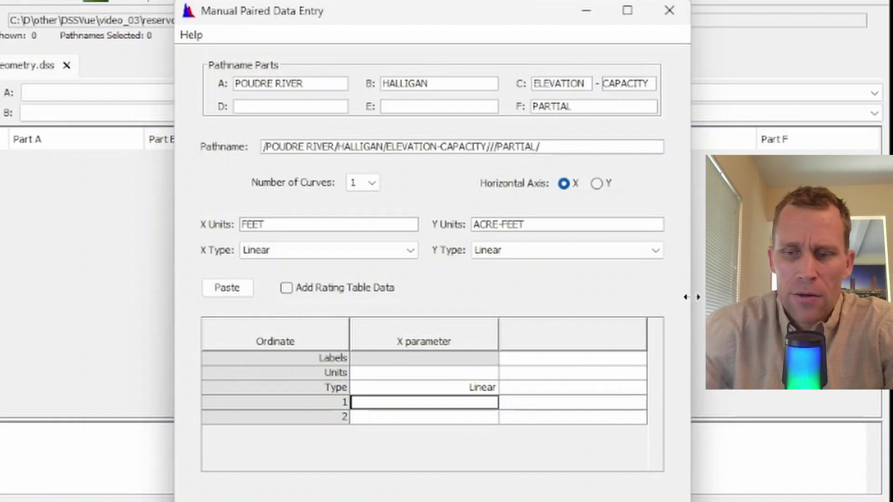
type("01350")
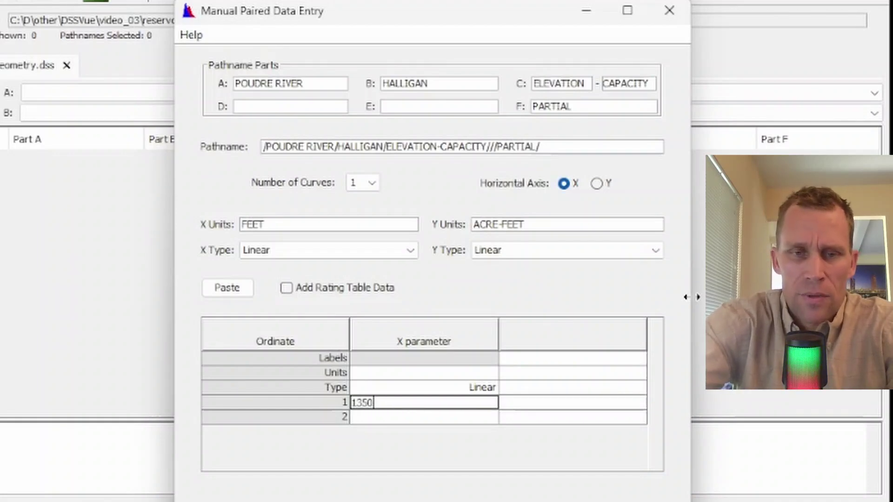
key("Tab")
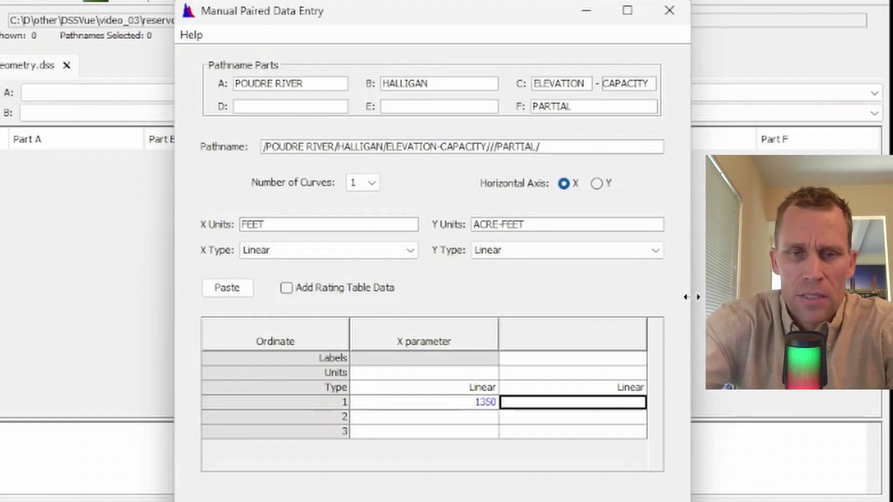
type("0")
key("Tab")
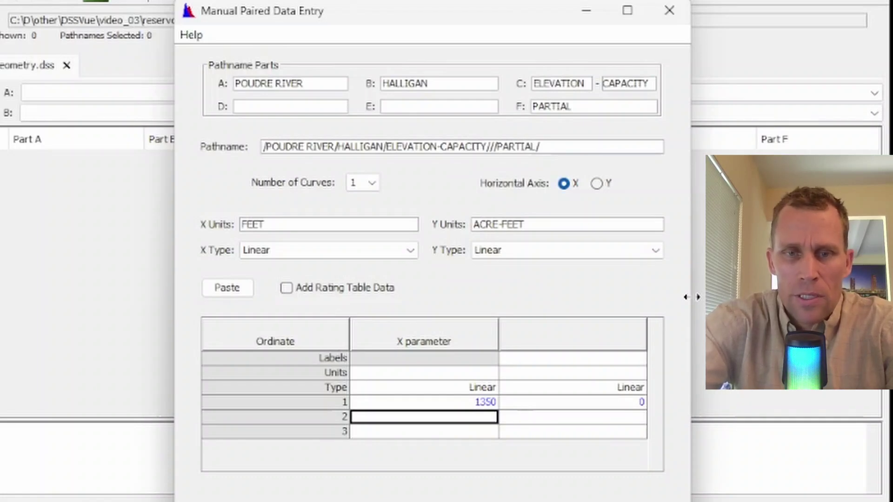
- Fill ordinates 2 to 8 with elevations 1351 to 1357 and capacities 2, 8, 18, 32, 50, 72 and 98
type("1351")
key("Tab")
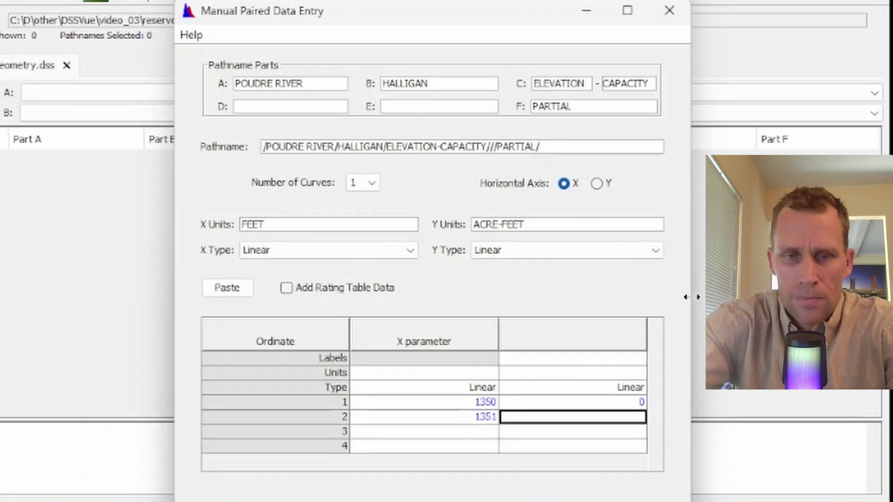
type("2\t1352\t8\t1353\t18\t1354\t32\t1355\t5")
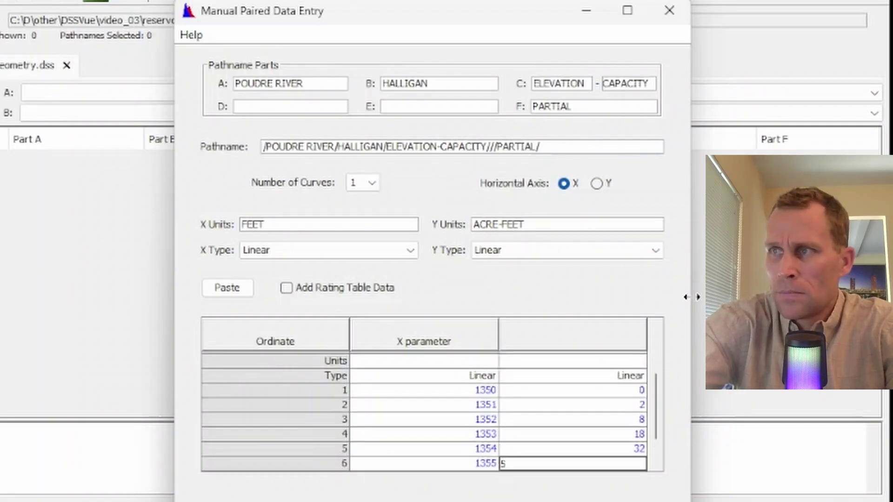
type("0\t1356\t72\t1357\t")
type("9")
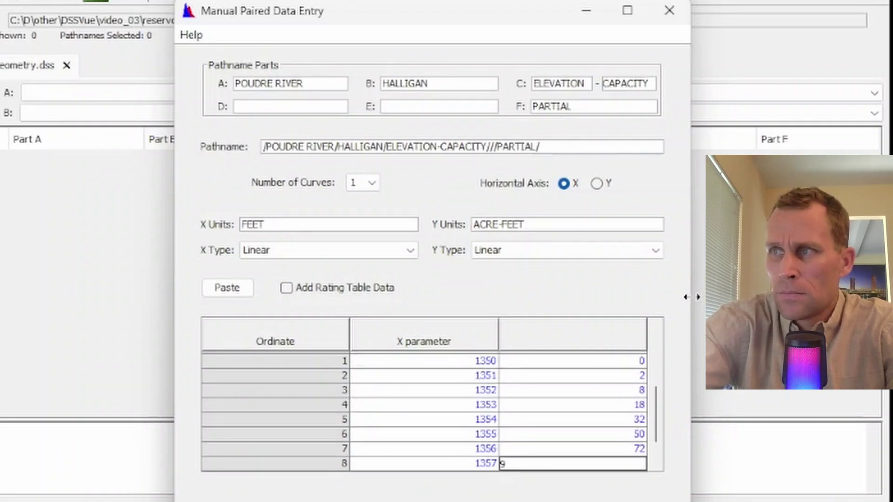
type("8")
left_click(480, 435)
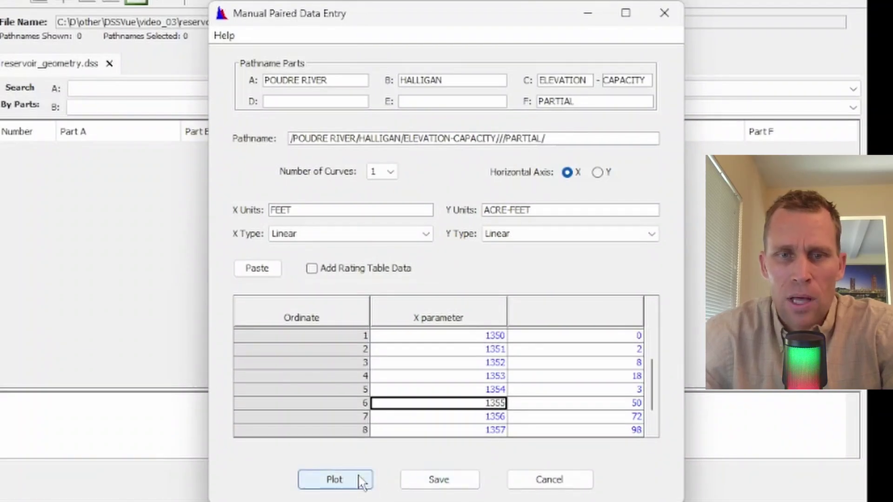
- Save the PARTIAL elevation-capacity record and leave the manual data entry screen
left_click(446, 481)
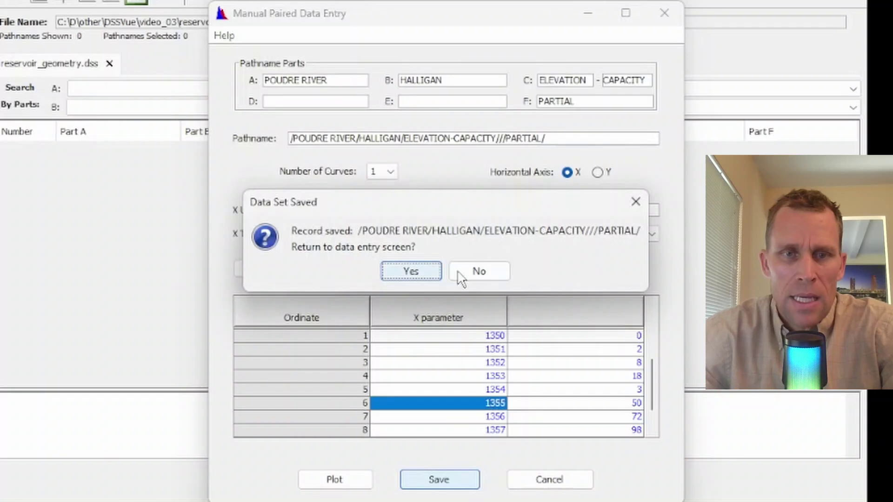
left_click(473, 271)
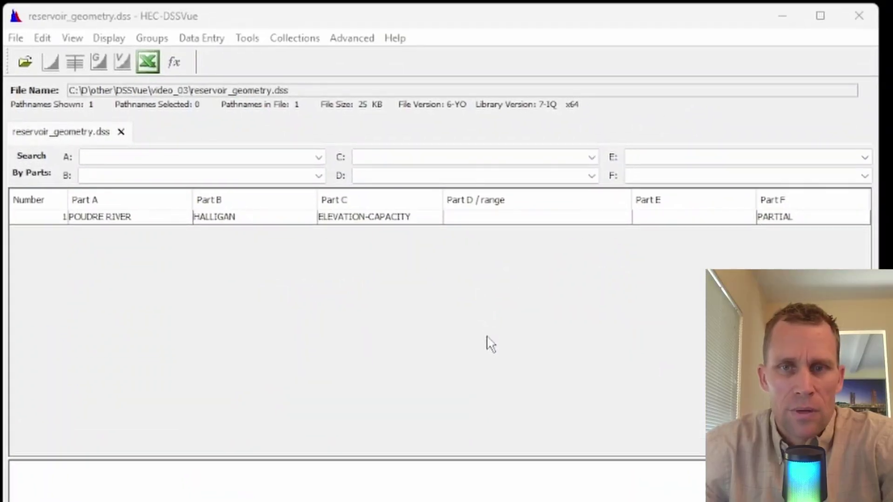
- Plot the saved Halligan elevation-capacity record to check the curve, and close the plot
left_click(390, 219)
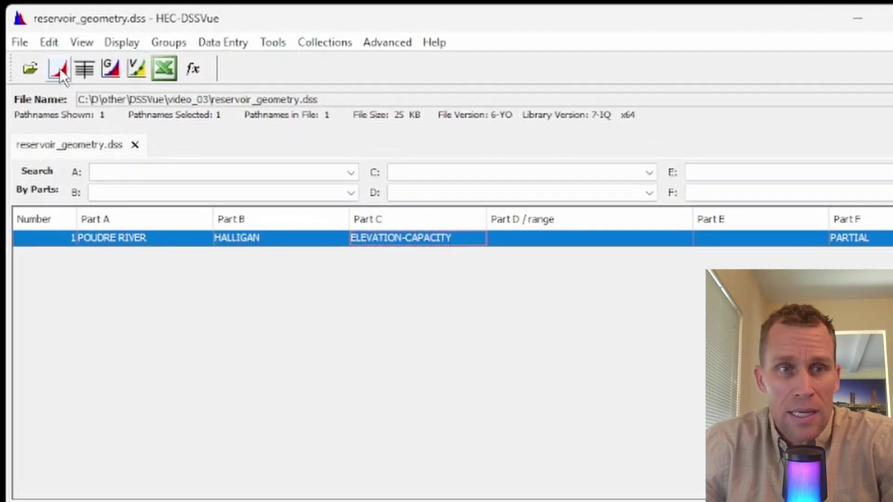
left_click(62, 73)
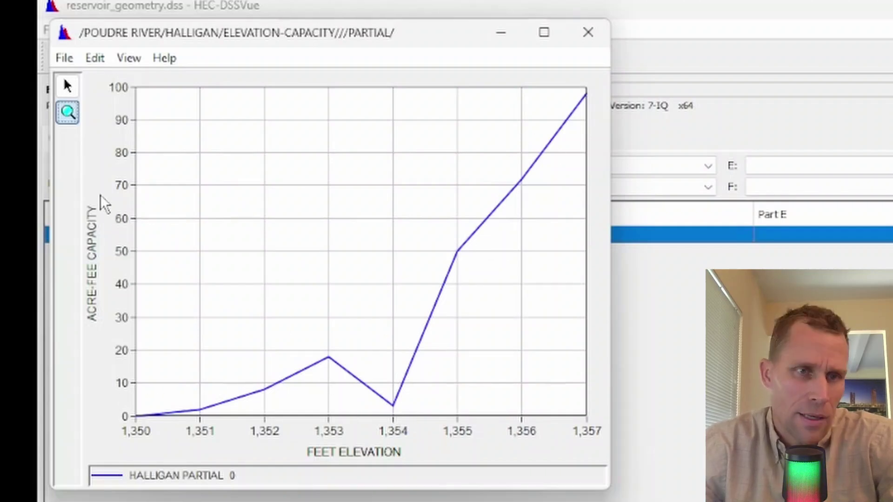
left_click(591, 36)
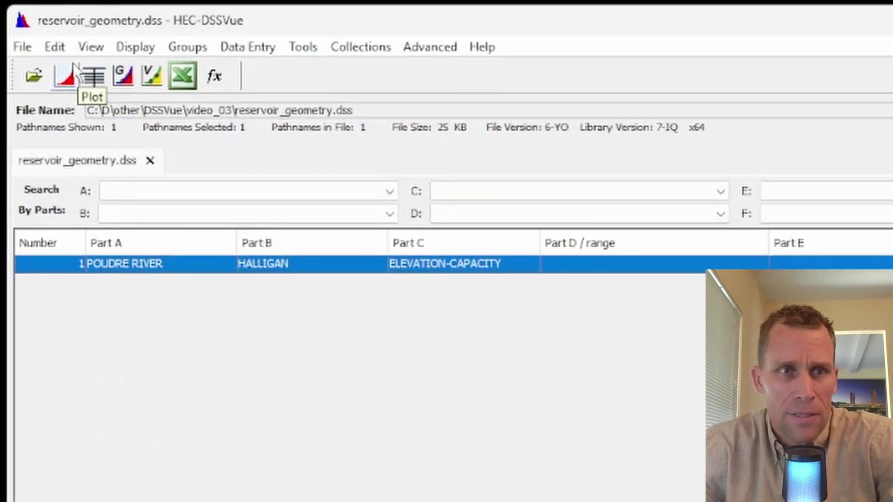
- Open the Halligan record for tabular editing, enlarge the table and set the capacity at elevation 1354 to 32
left_click(55, 47)
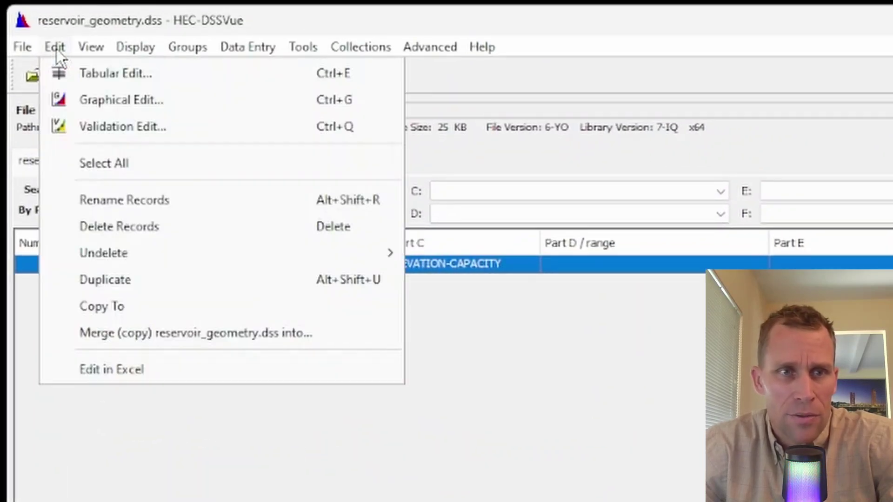
left_click(94, 74)
left_click_drag(140, 39, 295, 136)
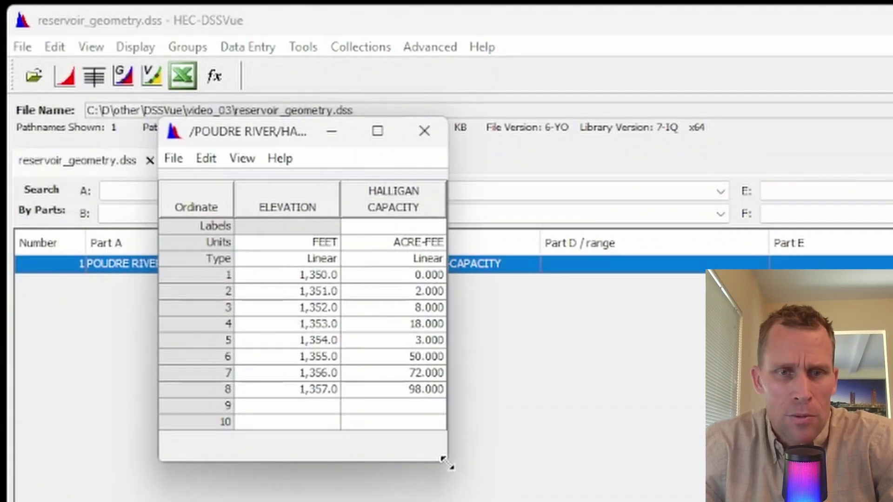
left_click_drag(446, 461, 512, 500)
double_click(471, 340)
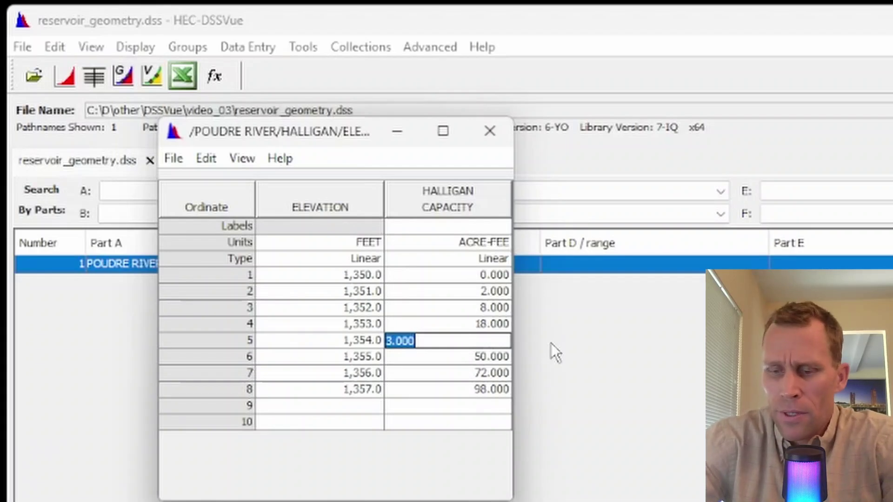
type("32")
key("Return")
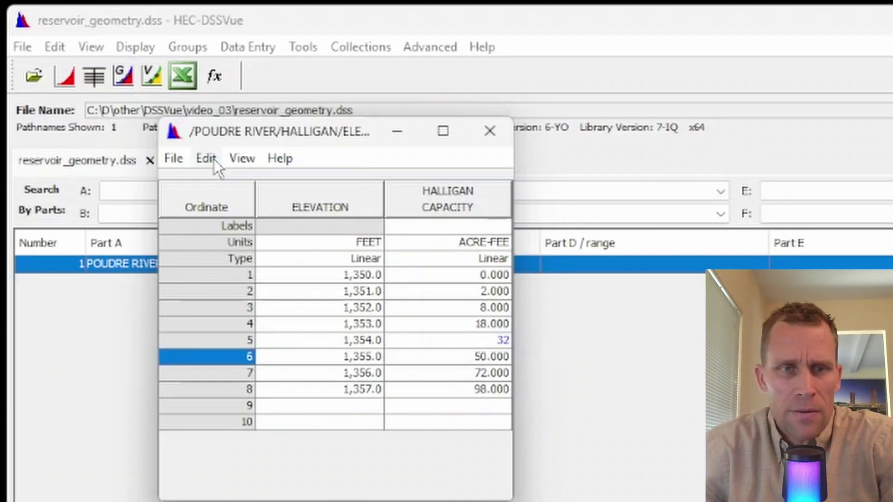
- Save the corrected Halligan record and close its table
left_click(180, 163)
left_click(198, 183)
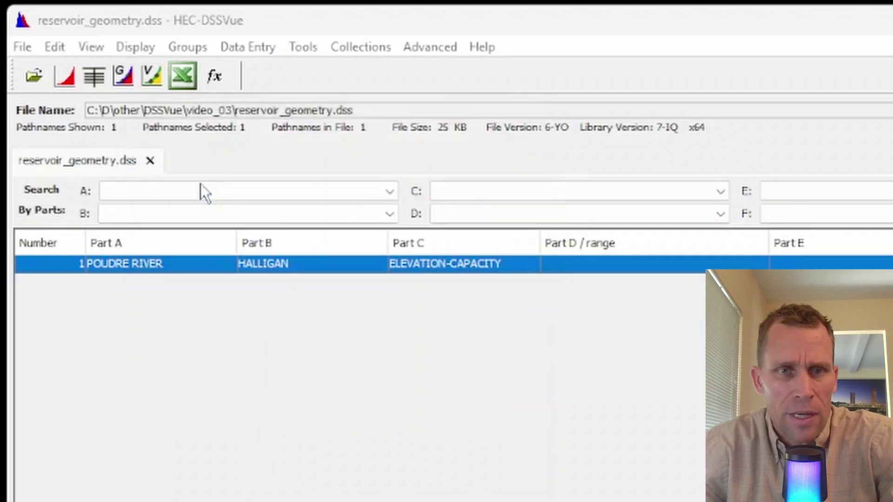
left_click(537, 400)
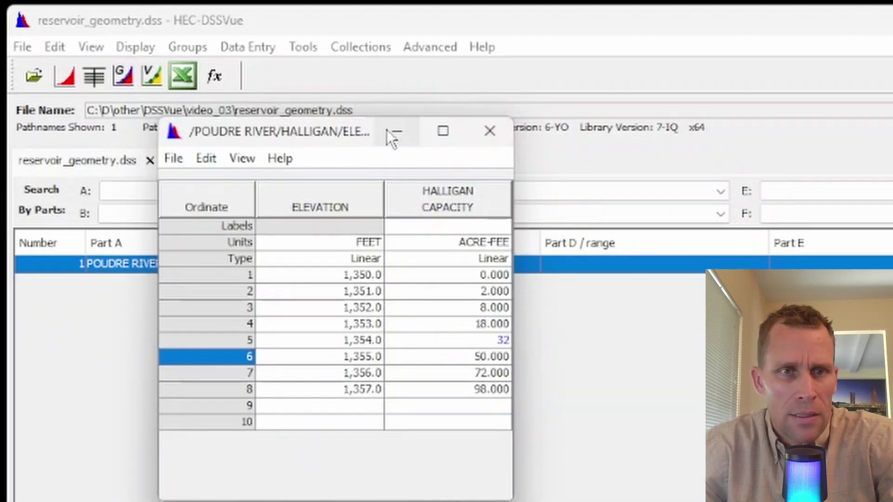
left_click(492, 132)
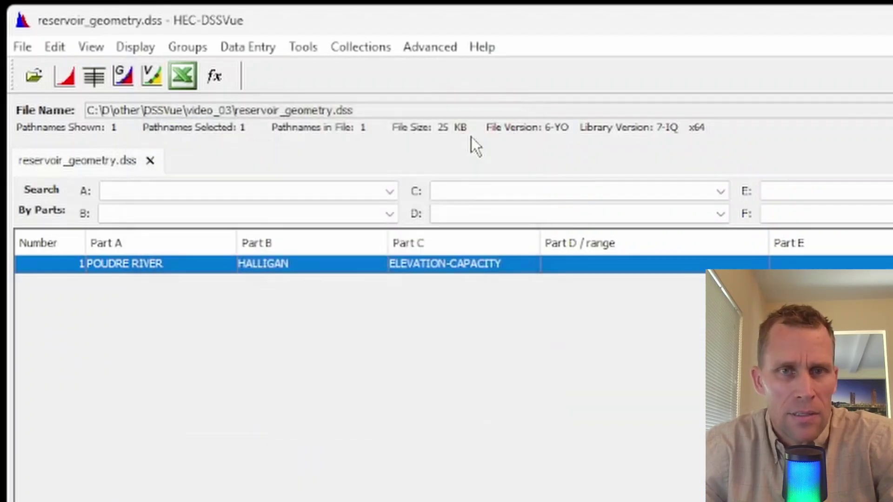
- Plot the corrected Halligan record again to check the curve's shape, and close the plot
left_click(66, 82)
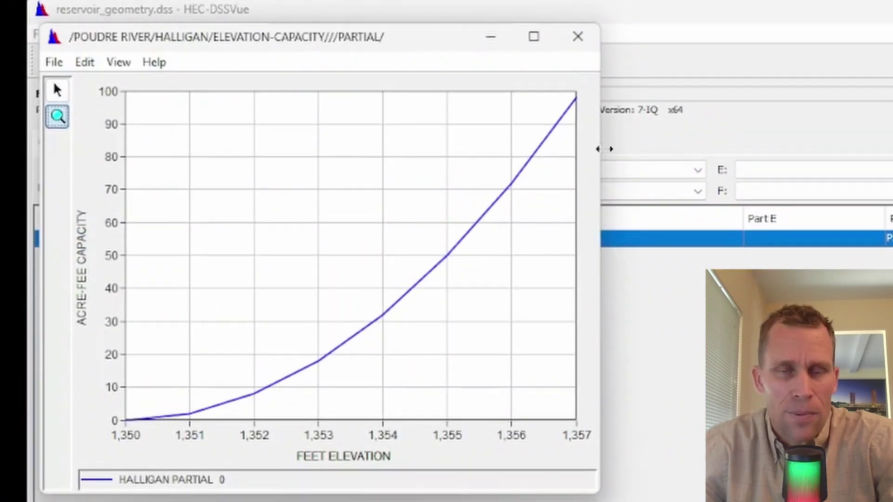
left_click(578, 37)
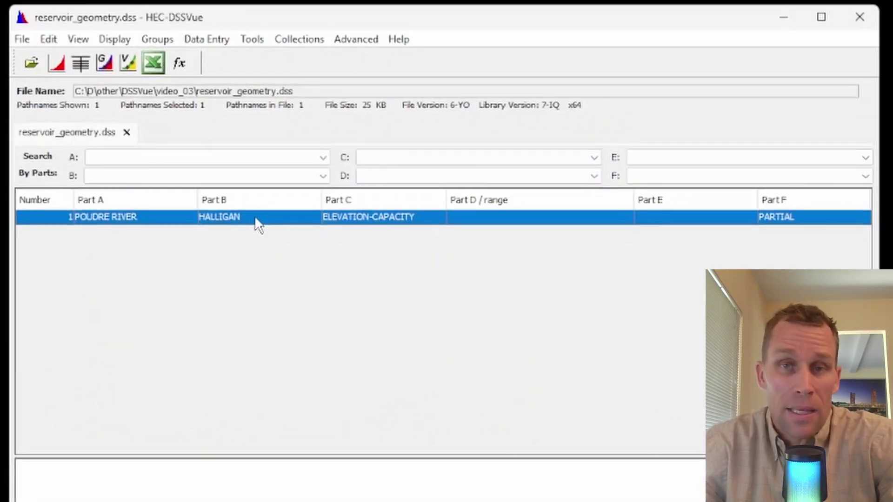
- Start a new manual paired data record with the pathname /POUDRE RIVER/HALLIGAN/ELEVATION-CAPACITY///COMPLETE/ and widen the entry window
left_click(222, 41)
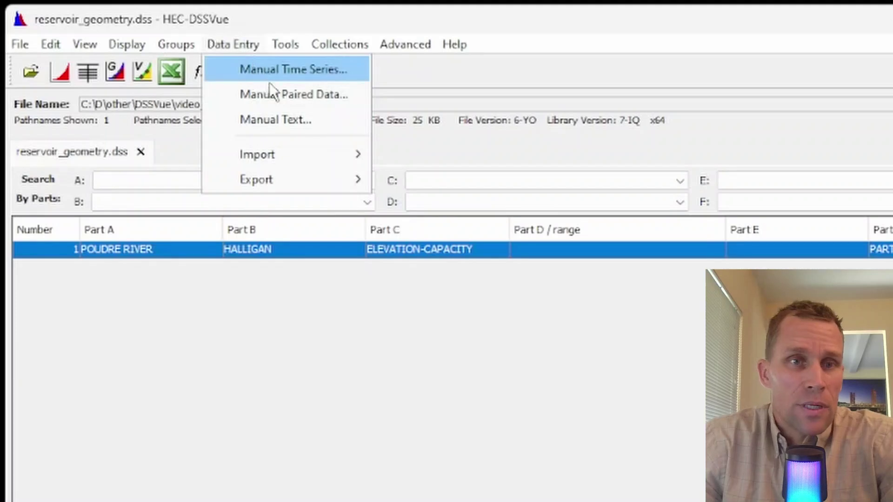
left_click(325, 95)
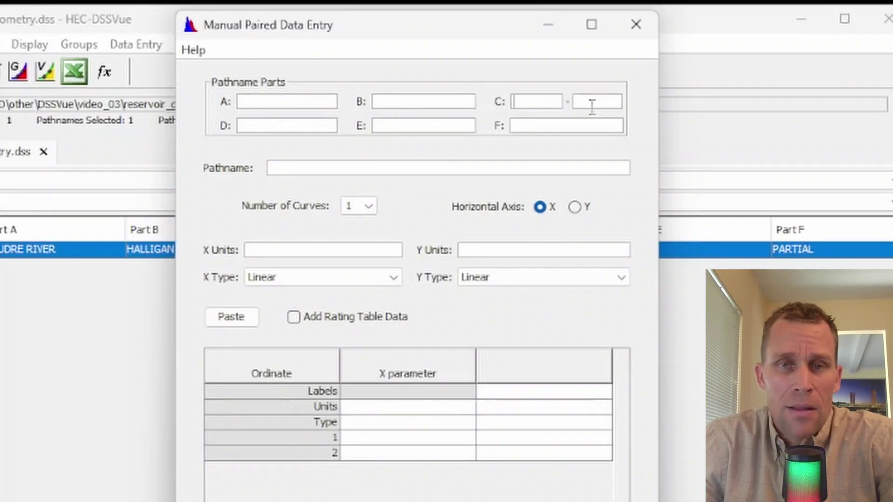
left_click(289, 168)
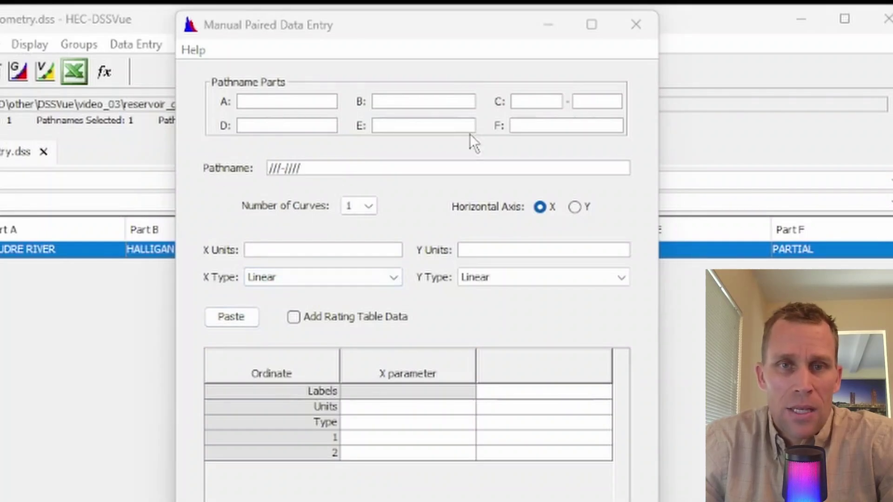
left_click(232, 215)
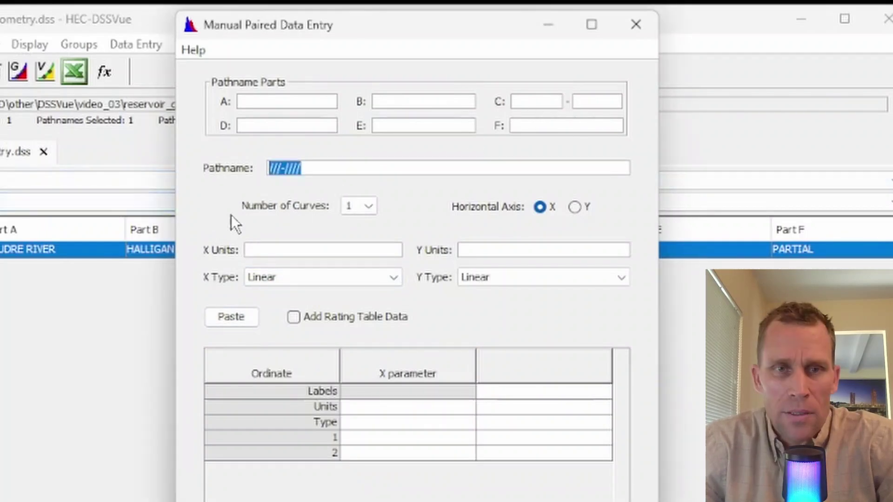
type("/POUDRE RIVER/HALLIGAN/ELEVATION-CAPACITY///COMPLETE/")
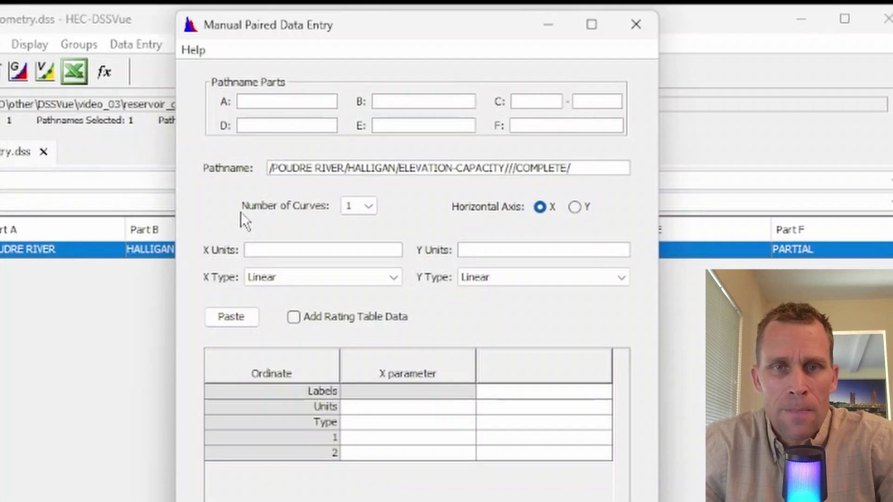
key("Tab")
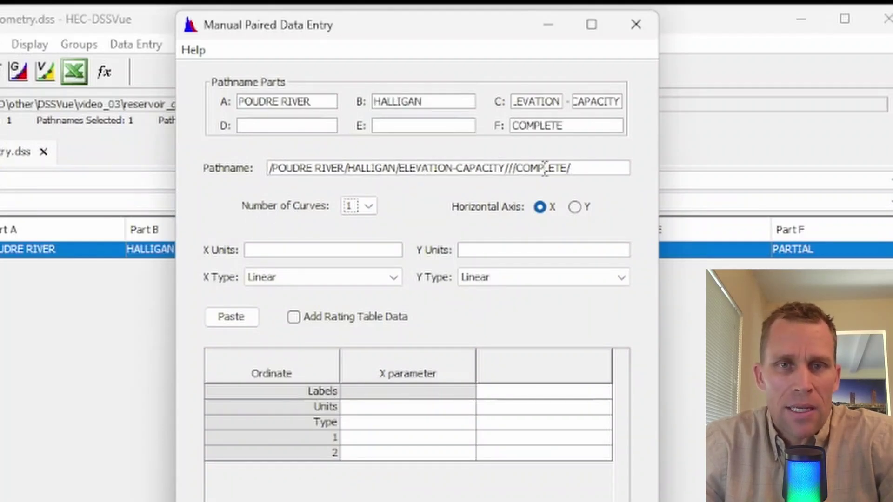
left_click(599, 171)
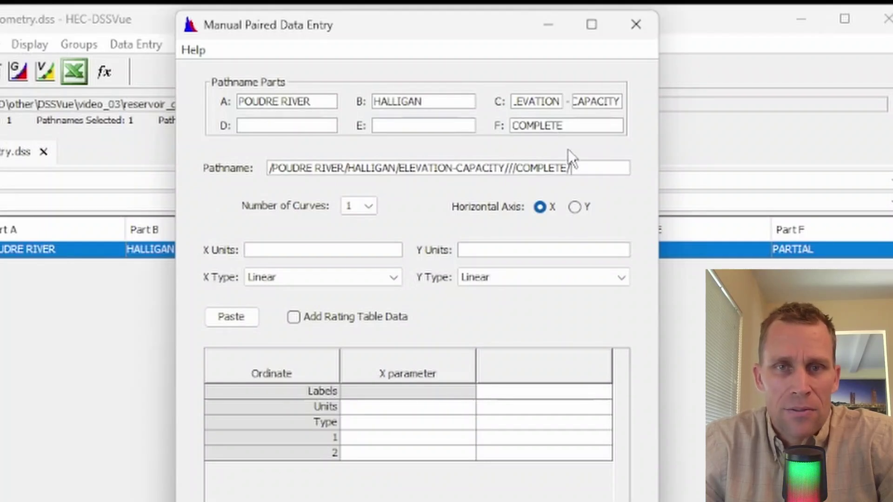
left_click_drag(659, 130, 722, 130)
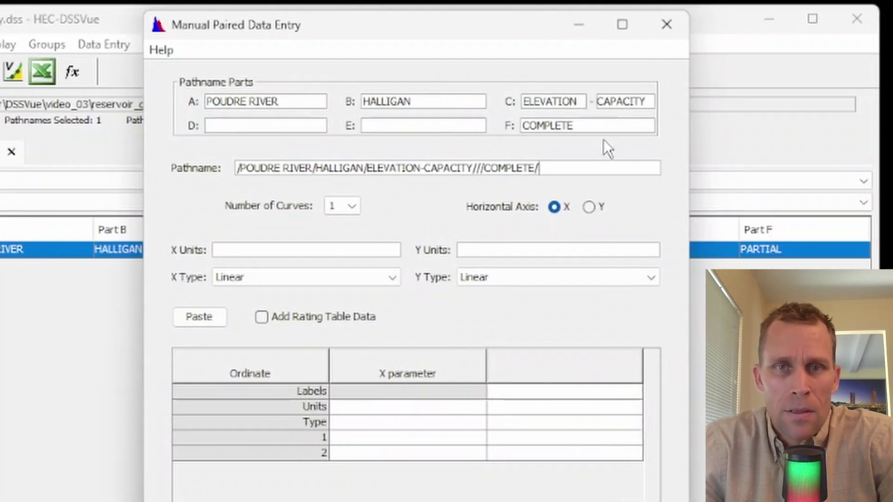
left_click_drag(586, 128, 495, 142)
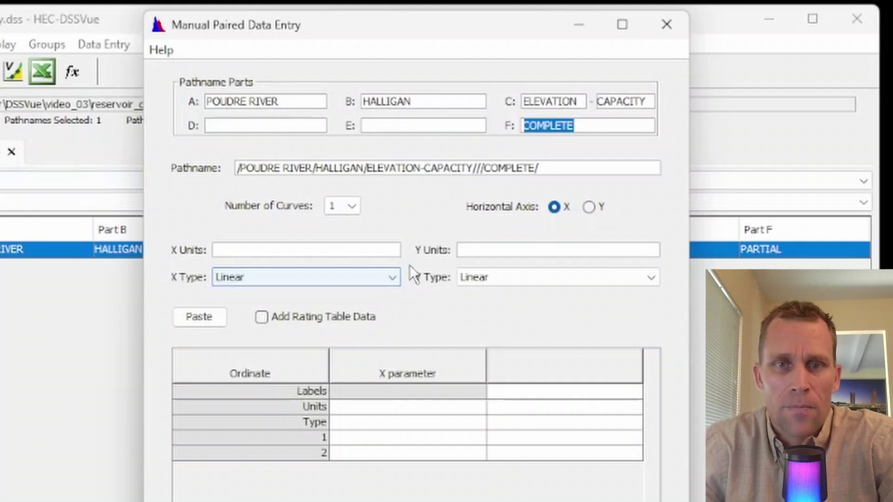
- Set the COMPLETE record's X units to FEET and its Y units to ACRE-FEET
left_click(329, 249)
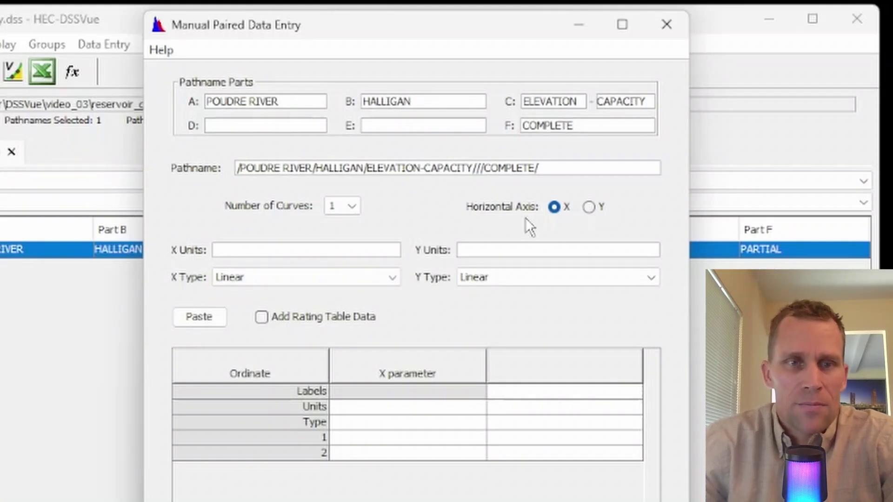
type("FEE")
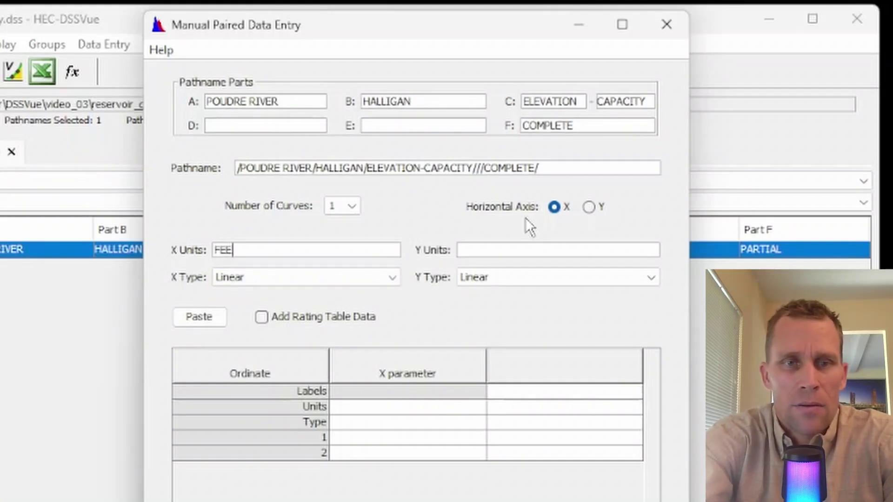
type("T")
key("Tab")
key("Tab")
type("ACRE-F")
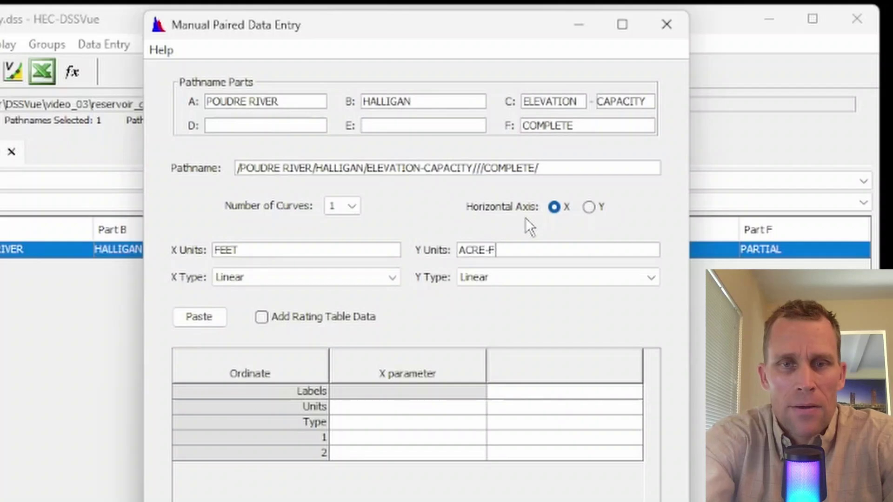
type("EET")
key("Tab")
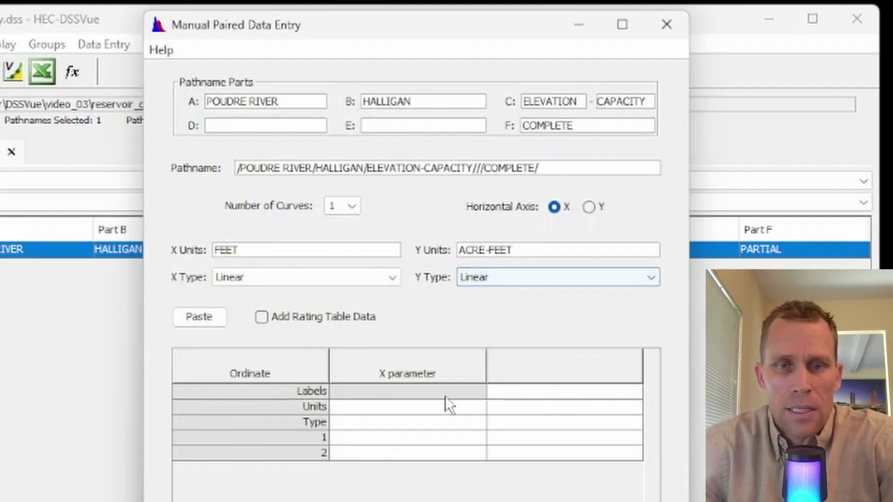
key("shift+Tab")
- Switch to data.xlsx in Excel and copy all elevation and volume values in A2:B152, without the headers
key("alt+Tab")
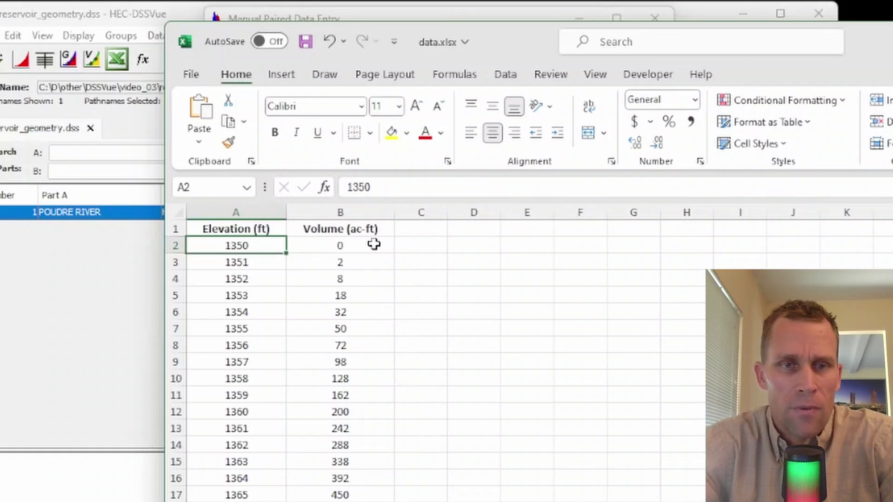
left_click(374, 244, "shift")
key("ctrl+shift+Down")
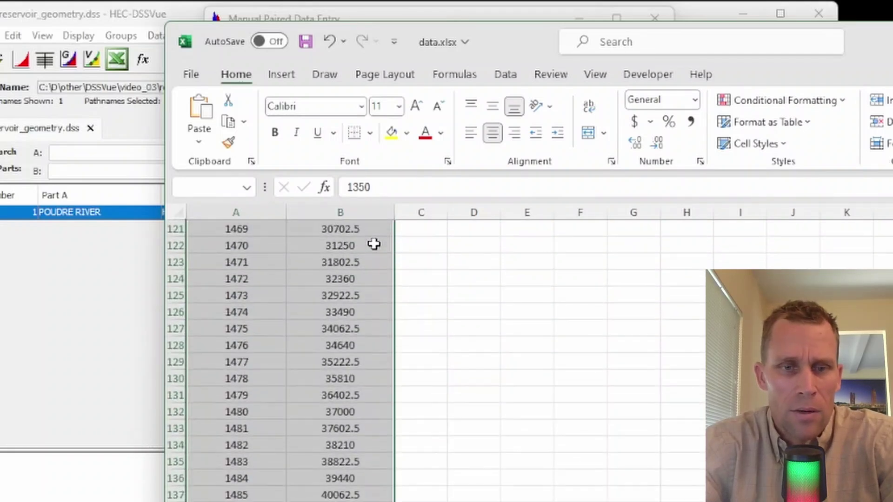
scroll(272, 426, "down", 6)
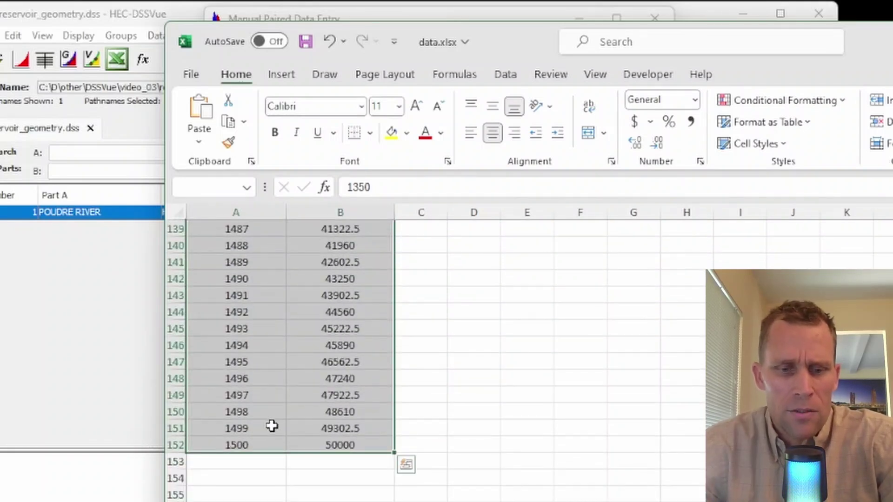
key("ctrl+c")
right_click(278, 423)
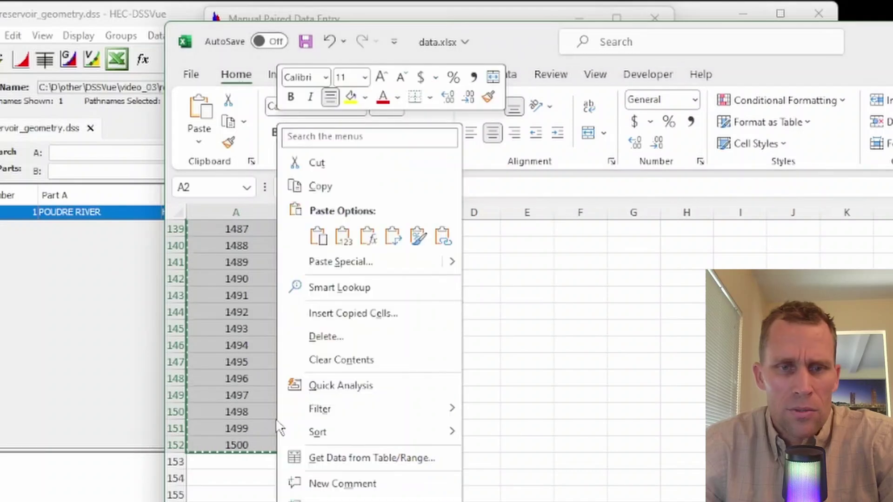
- Return to the manual paired data entry in HEC-DSSVue and paste the copied elevation and volume values starting at ordinate 1
left_click(326, 187)
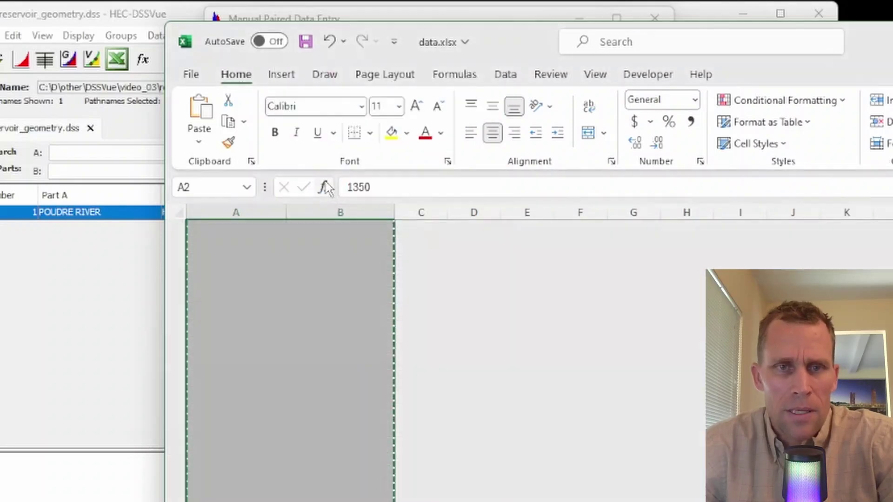
key("alt+Tab")
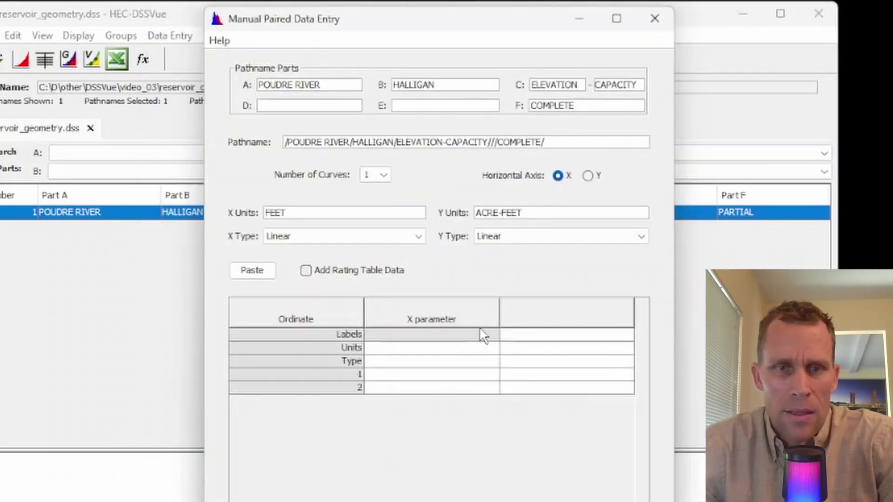
left_click(407, 373)
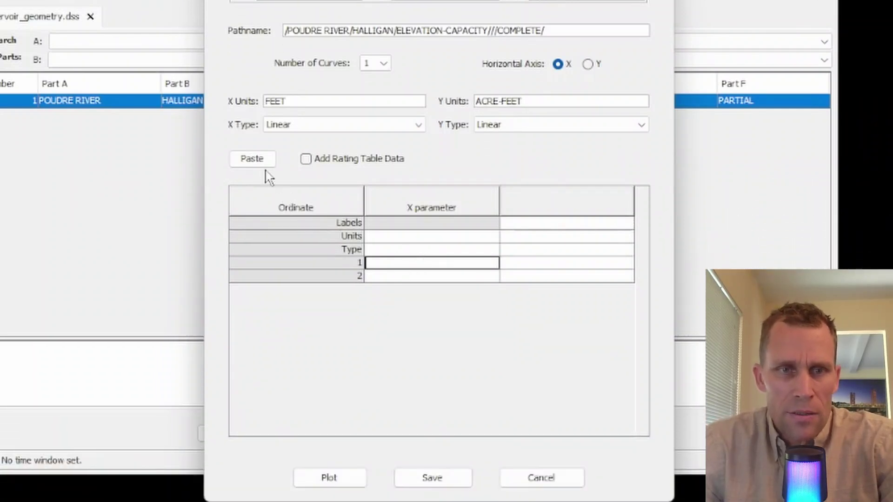
left_click(260, 274)
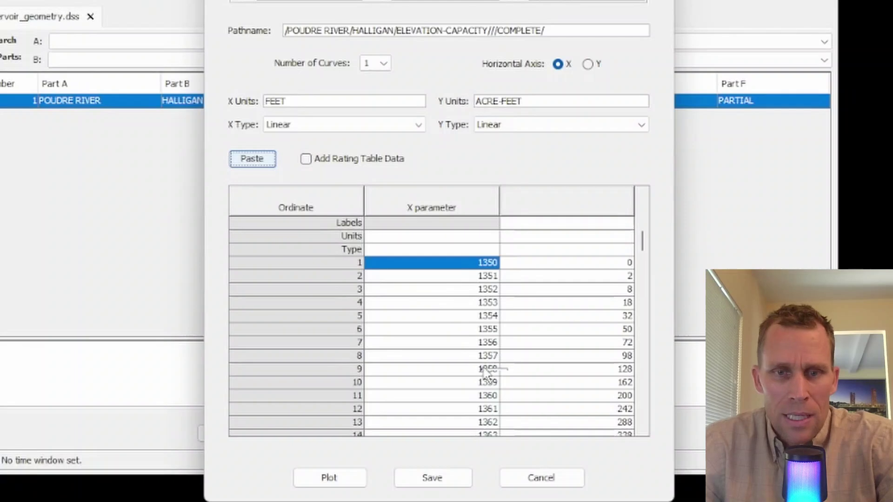
- Plot the COMPLETE elevation-capacity record to check its curve, then save it and leave data entry for the record list
left_click(342, 484)
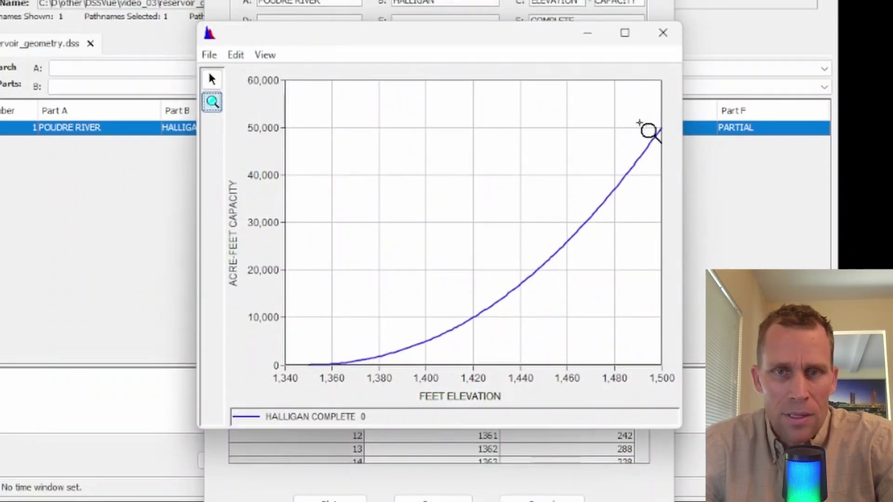
left_click(662, 32)
left_click(451, 493)
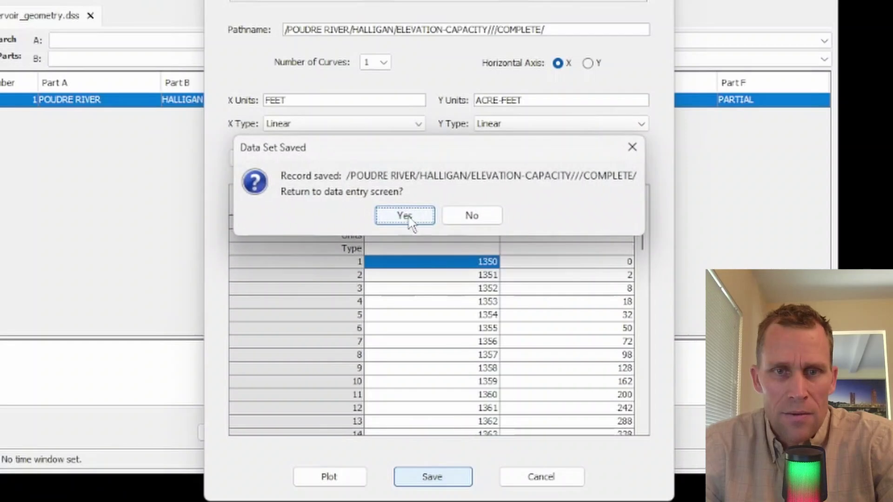
left_click(476, 231)
left_click(472, 217)
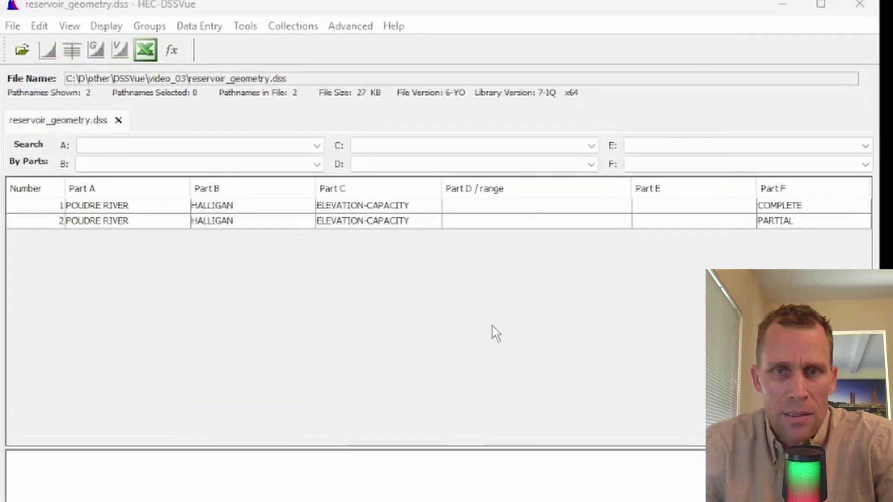
left_click(783, 220)
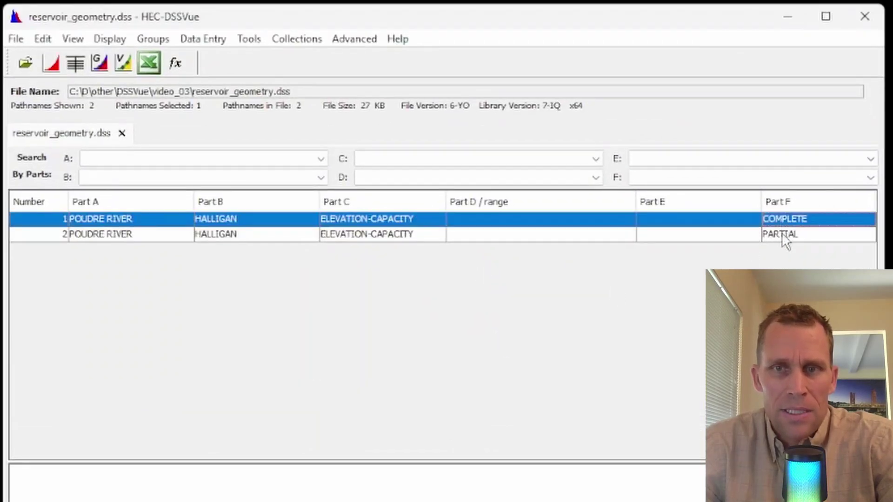
left_click(789, 241)
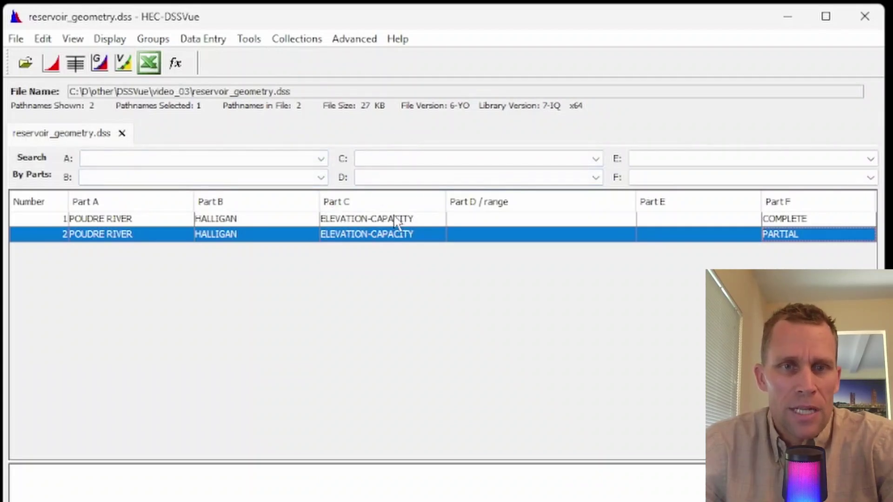
- Start a new manual paired data record and, in Excel, copy the elevation and area values in A2:B152 of data.xlsx's ELEVATION-AREA sheet
left_click(250, 41)
mouse_move(224, 45)
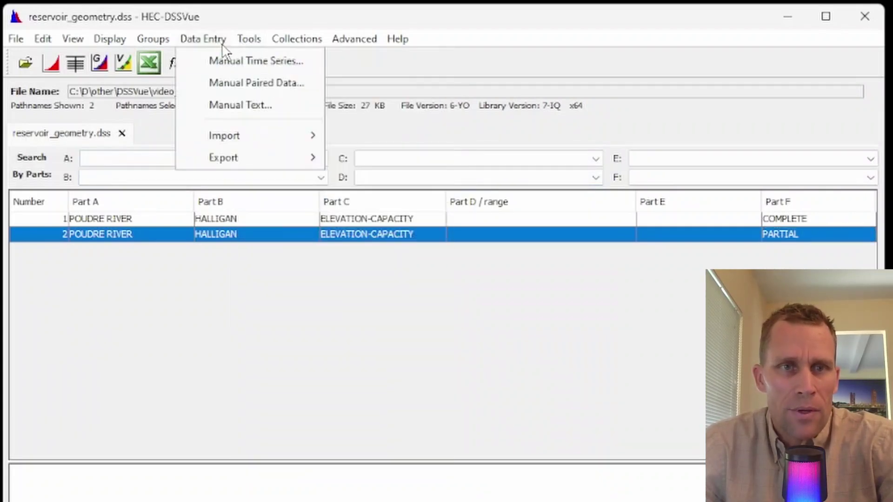
left_click(281, 80)
key("alt+Tab")
key("shift+Right")
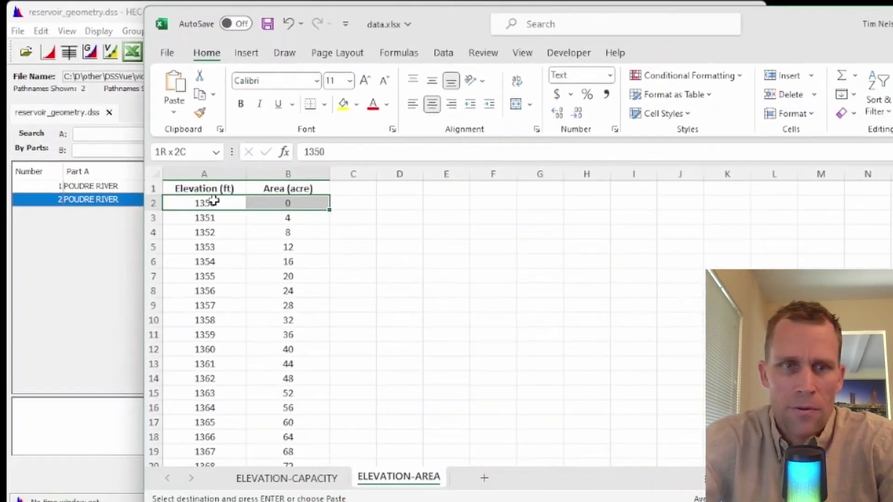
key("ctrl+shift+Down")
key("ctrl+c")
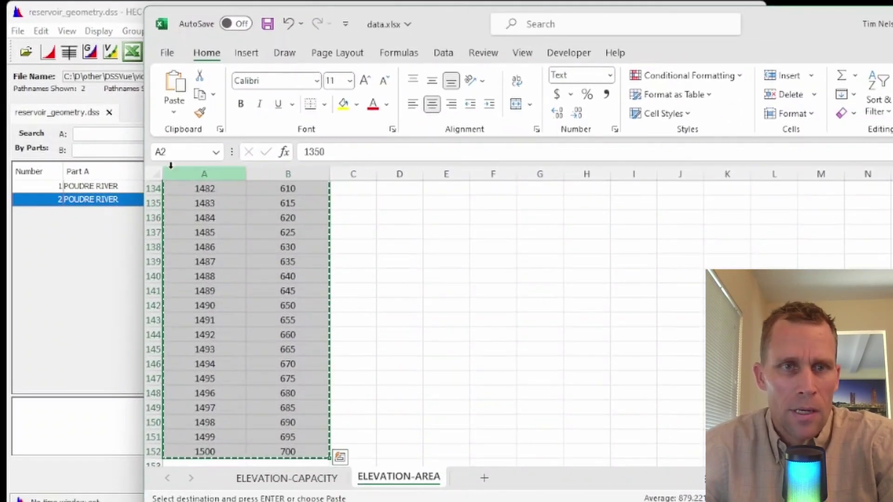
- Return to the blank HEC-DSSVue paired data entry and paste the elevation and area values starting at ordinate 1 of the X parameter
key("alt+Tab")
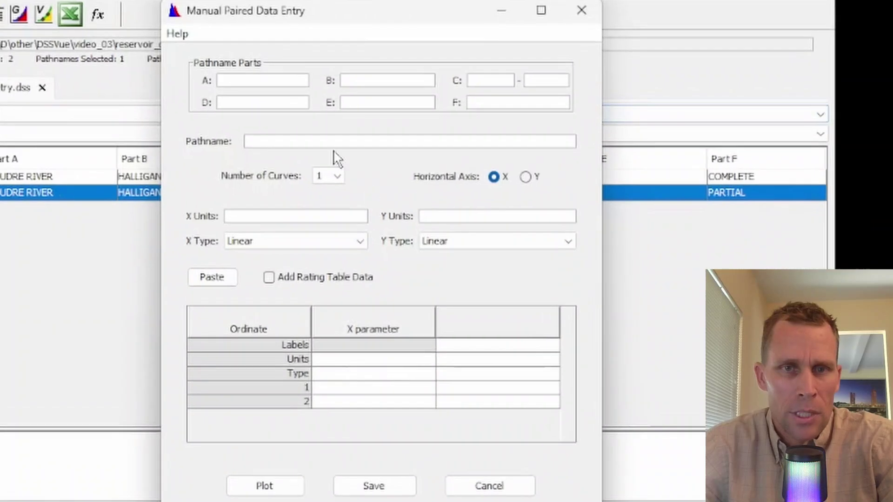
left_click(355, 372)
right_click(355, 372)
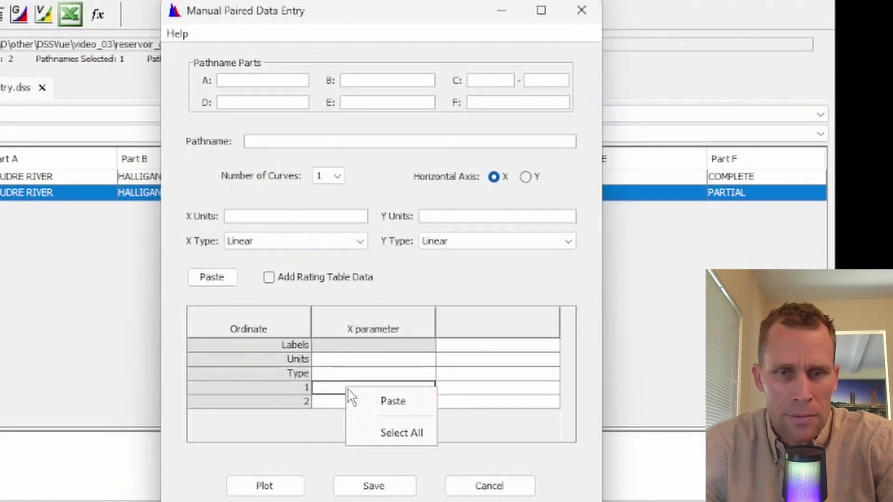
left_click(392, 400)
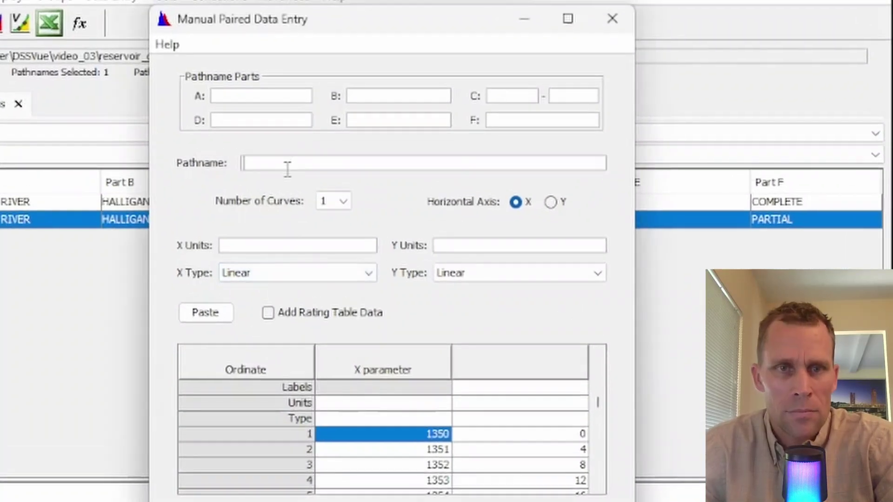
- Set the new record's pathname to /POUDRE RIVER/HALLIGAN/ELEVATION-AREA///COMPLETE/ and check its F part and second C part
left_click(287, 145)
key("ctrl+v")
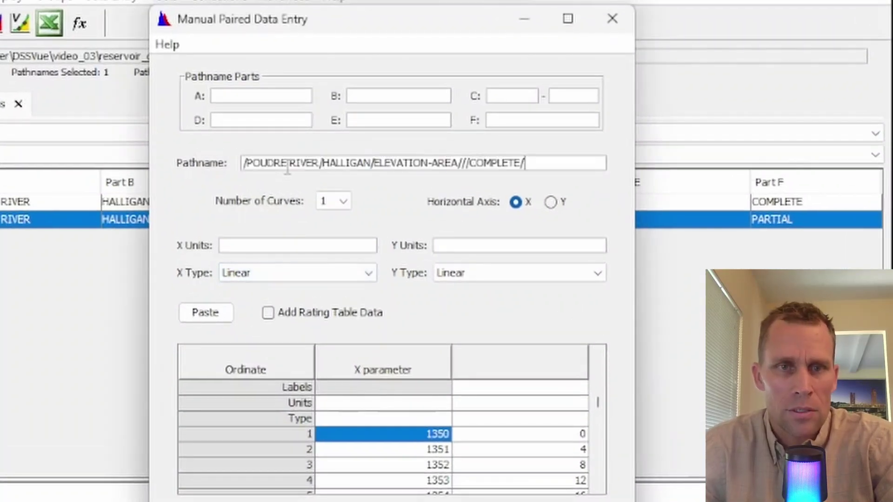
key("Return")
left_click_drag(539, 120, 485, 117)
left_click_drag(590, 96, 577, 95)
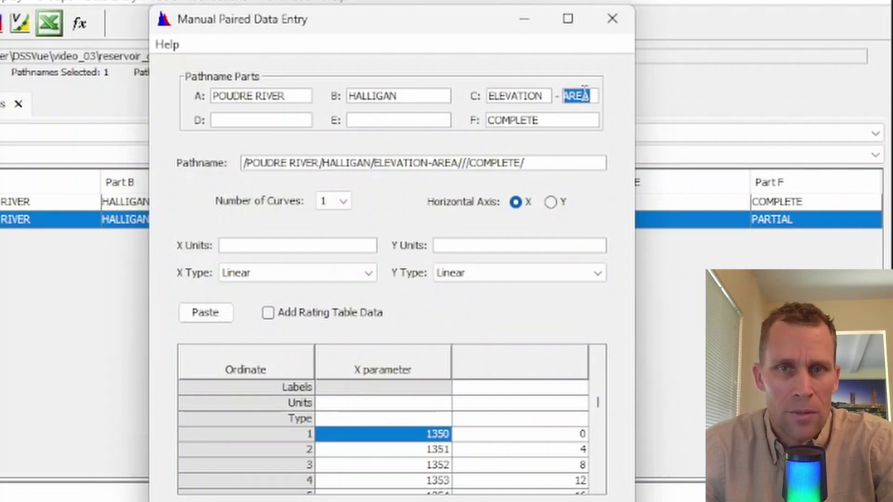
- Set the elevation-area record's Y units to ACRE and X units to FEET, and save it without returning to data entry
left_click(490, 248)
type("ACRE")
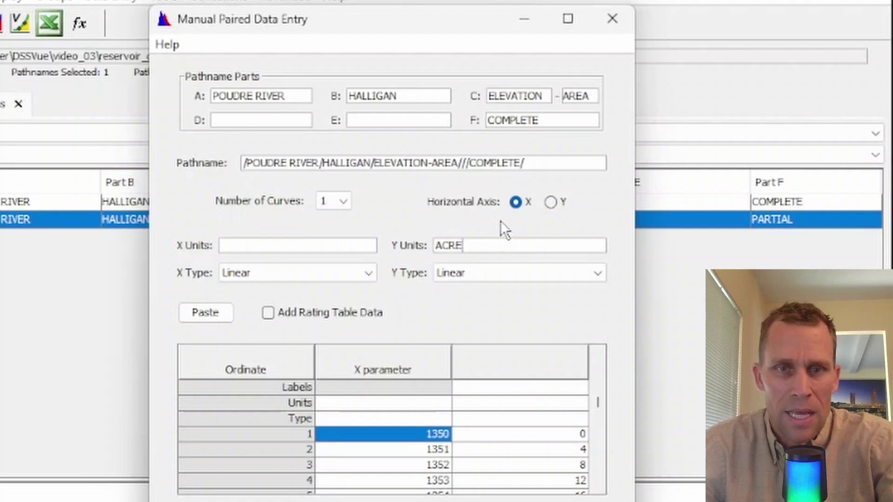
left_click(366, 245)
type("FEET")
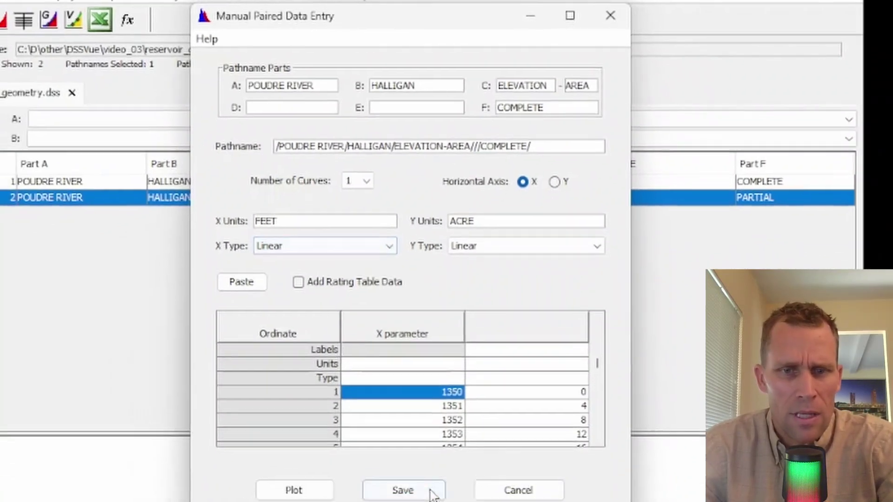
left_click(428, 490)
left_click(446, 275)
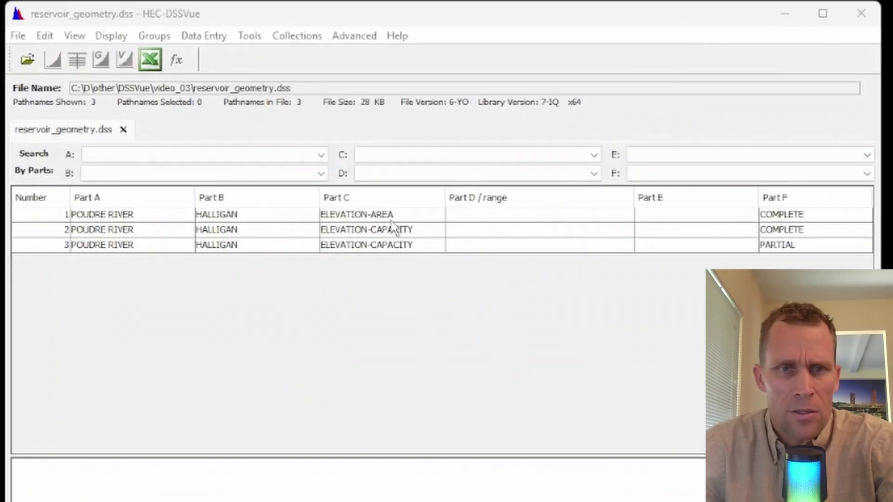
- Plot the saved Halligan ELEVATION-AREA record to check its curve, and close the plot
left_click(391, 221)
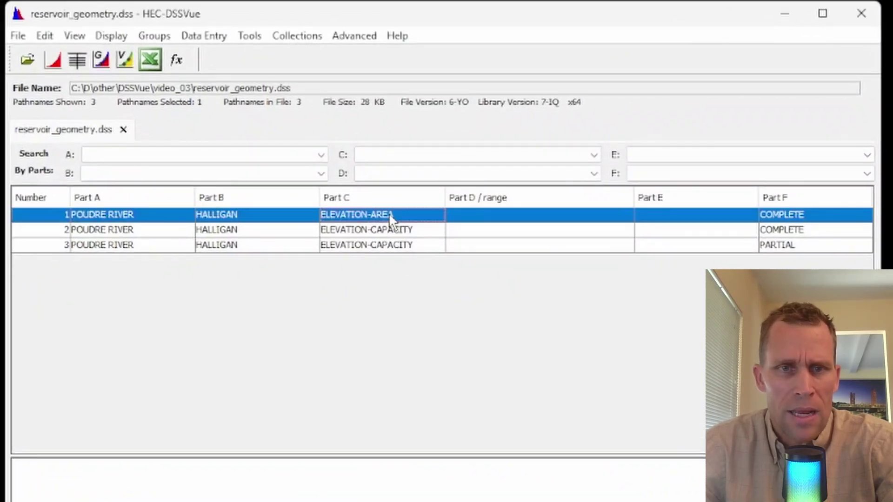
left_click(56, 61)
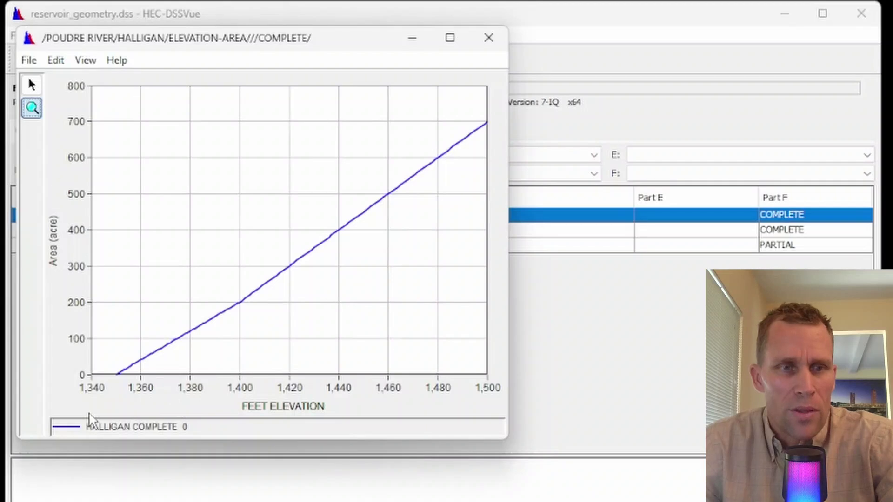
left_click(492, 35)
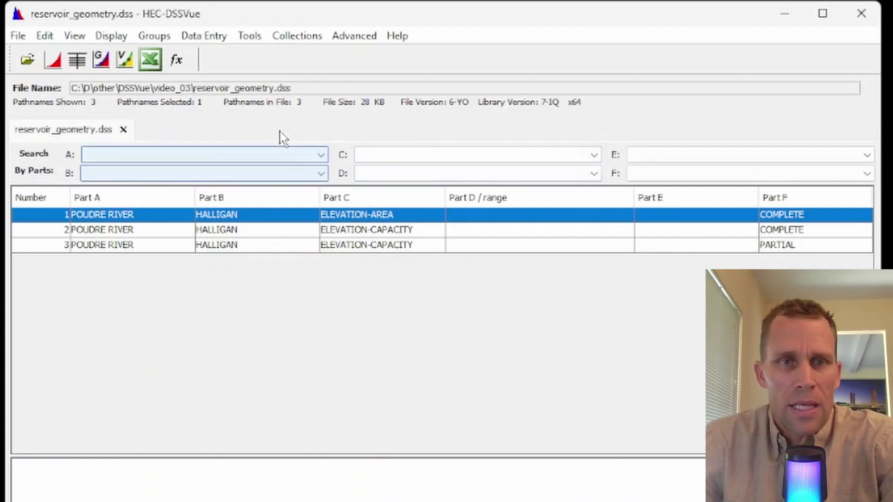
left_click(250, 36)
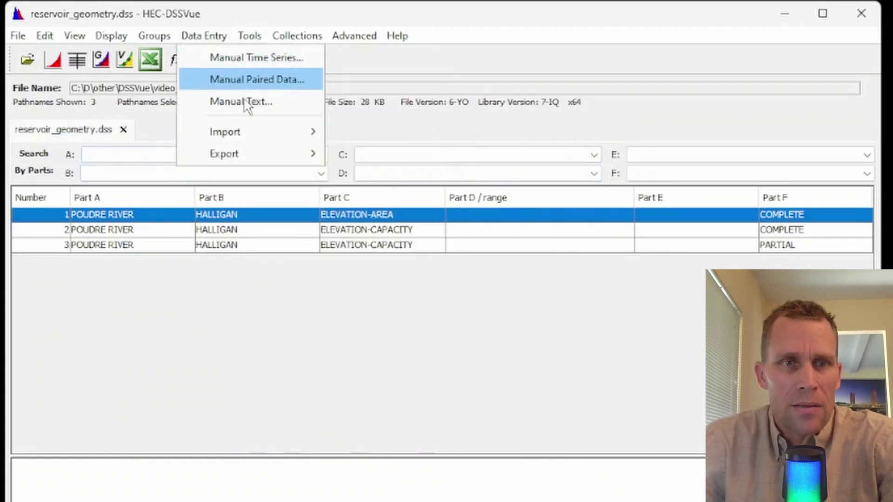
left_click(607, 349)
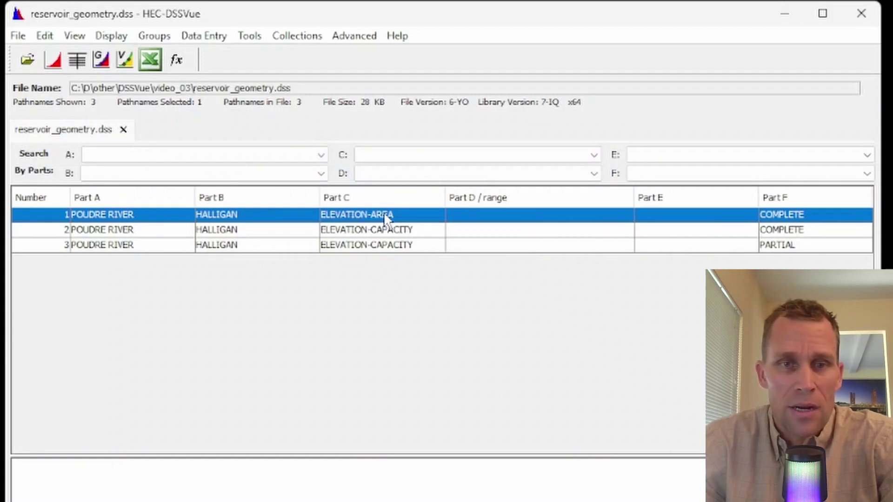
- Create a manual text record reading "HERE ARE SOME NOTES ABOUT THE HALLIGAN ELEVATION-AREA DATA"
left_click(204, 36)
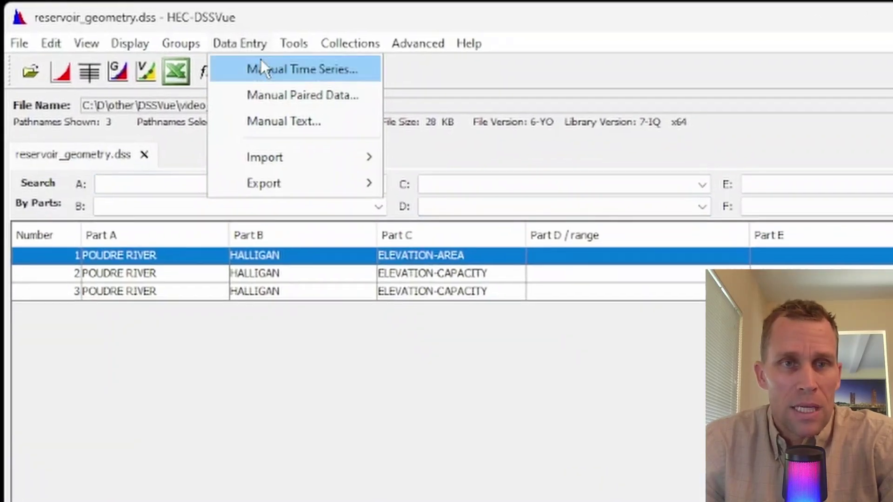
left_click(294, 120)
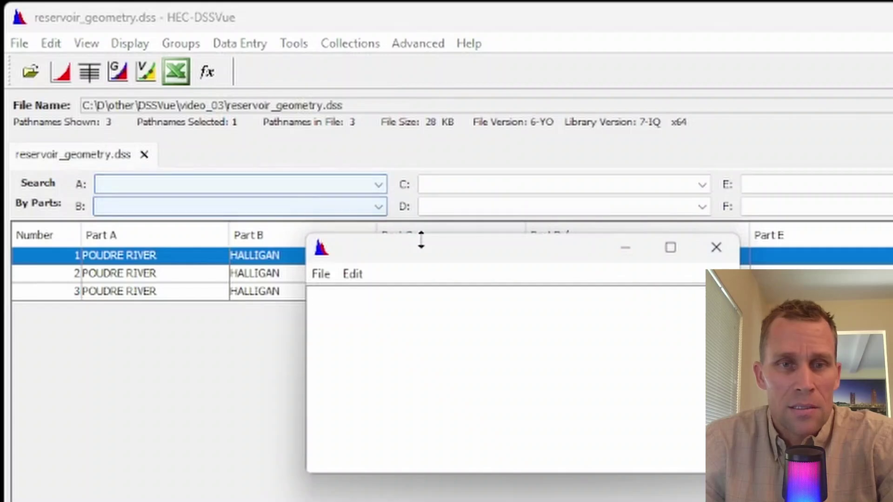
left_click_drag(421, 240, 411, 325)
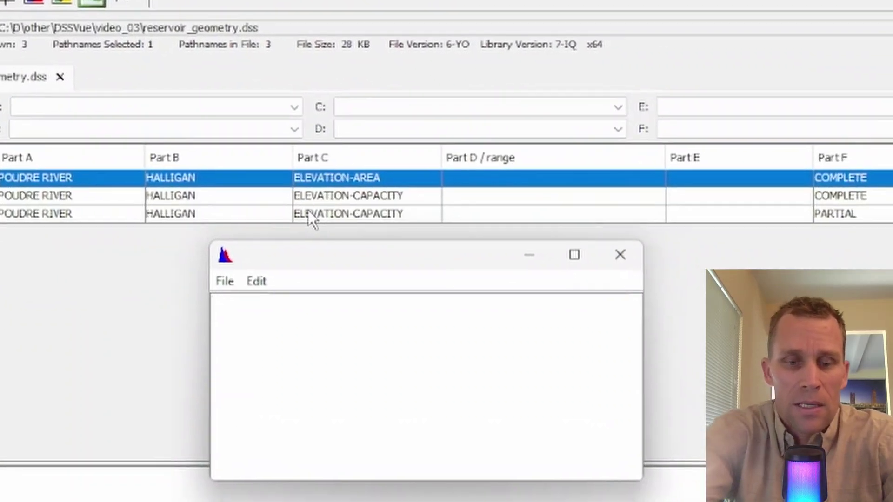
type("HERE ARE SOME NOTES")
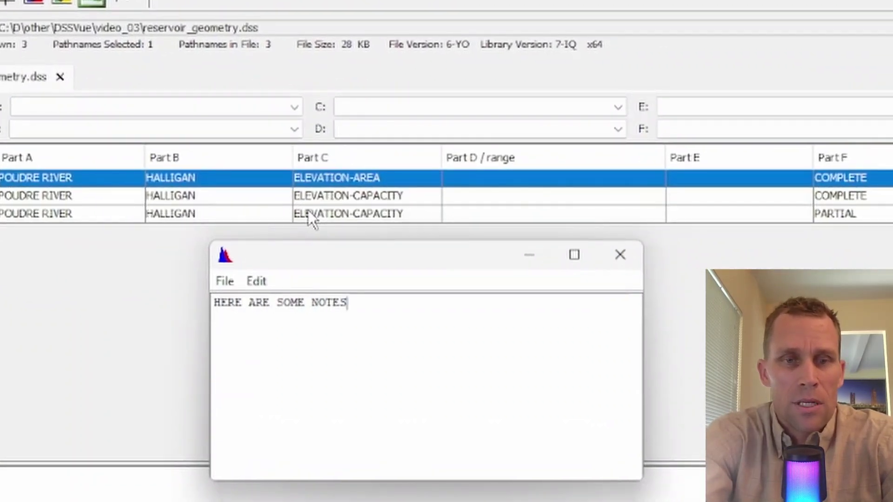
type(" ABOUT THE ")
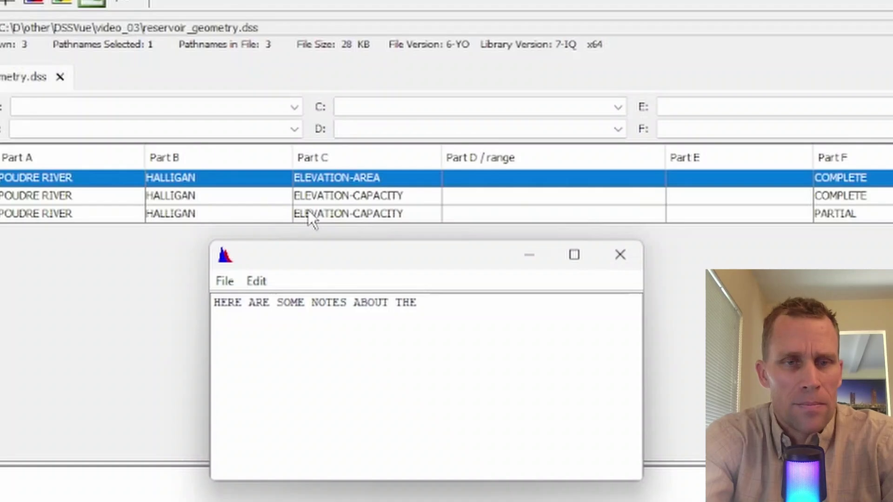
type("HALLIGAN ELEVATION-AREA ")
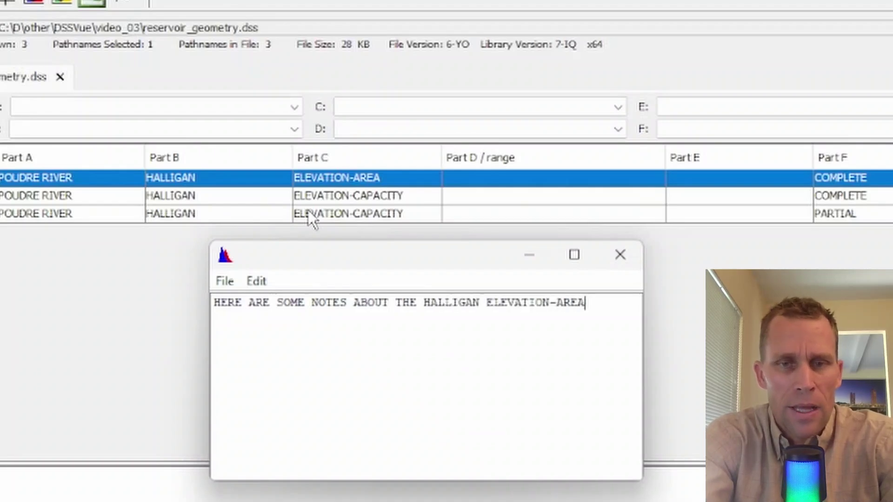
type("DATA")
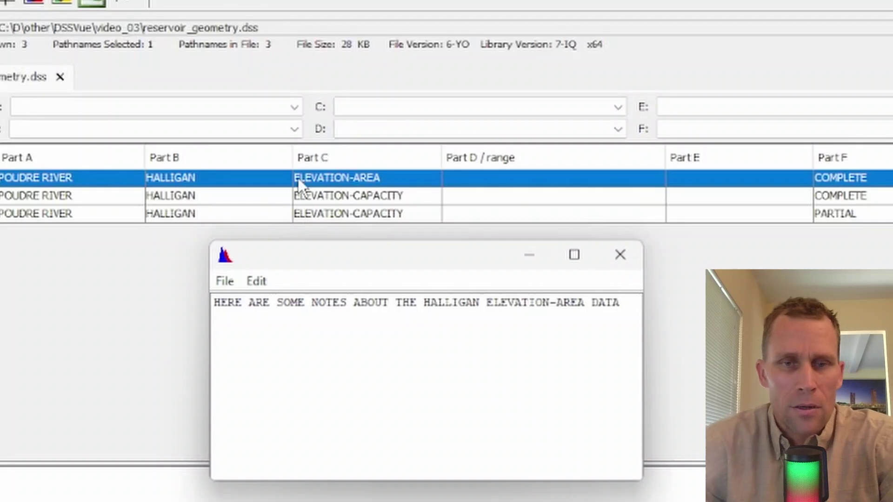
- Set the text record's save pathname to /POUDRE RIVER/HALLIGAN/ELEVATION-AREA///NOTES/ and populate its individual pathname parts
left_click(226, 281)
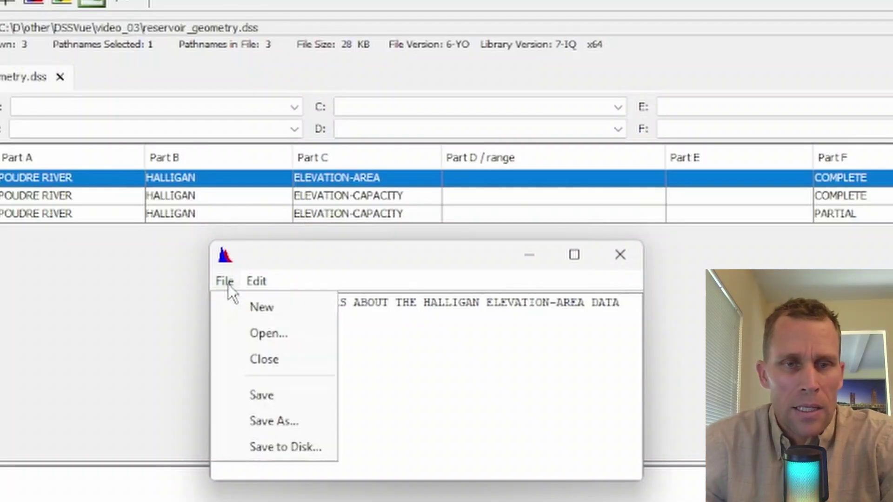
left_click(265, 423)
left_click_drag(249, 1, 431, 241)
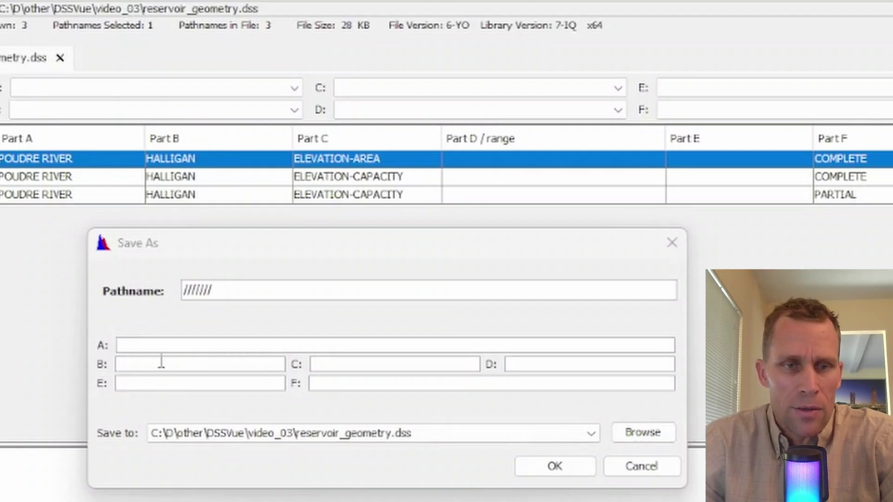
left_click(114, 286)
type("/POUDRE RIVER/HALLIGAN/ELEVATION-AREA//NOTES/")
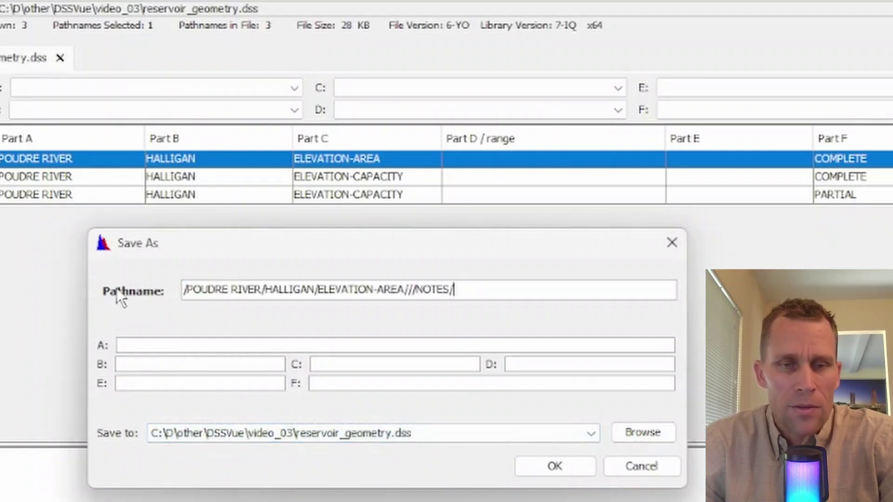
left_click(368, 386)
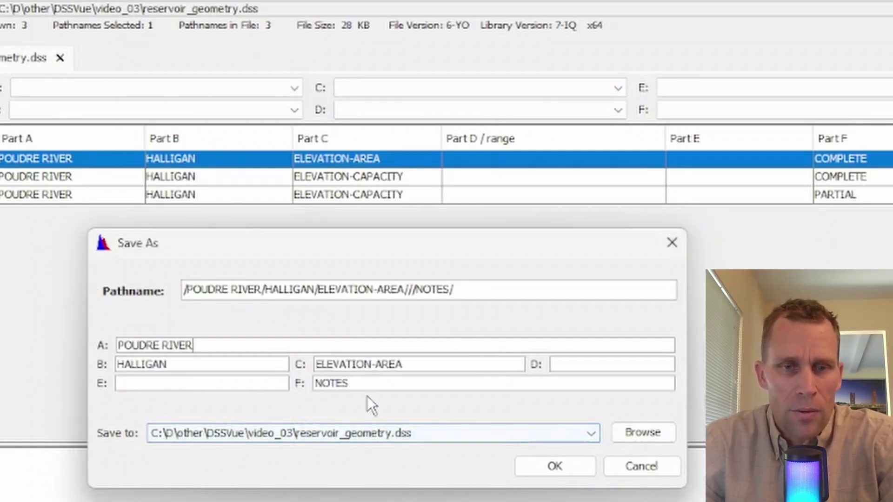
- Check the pathname's A, C and F parts, save the text record to reservoir_geometry.dss, and close its text window
left_click(223, 348)
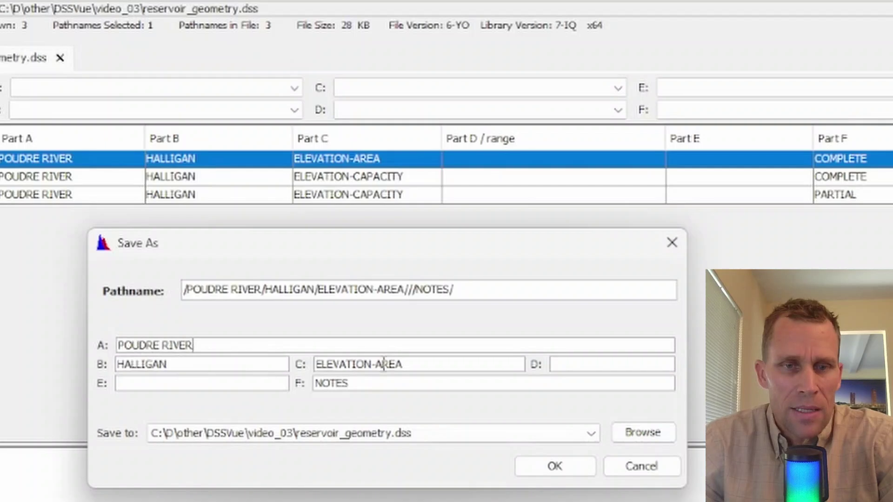
left_click_drag(413, 364, 218, 371)
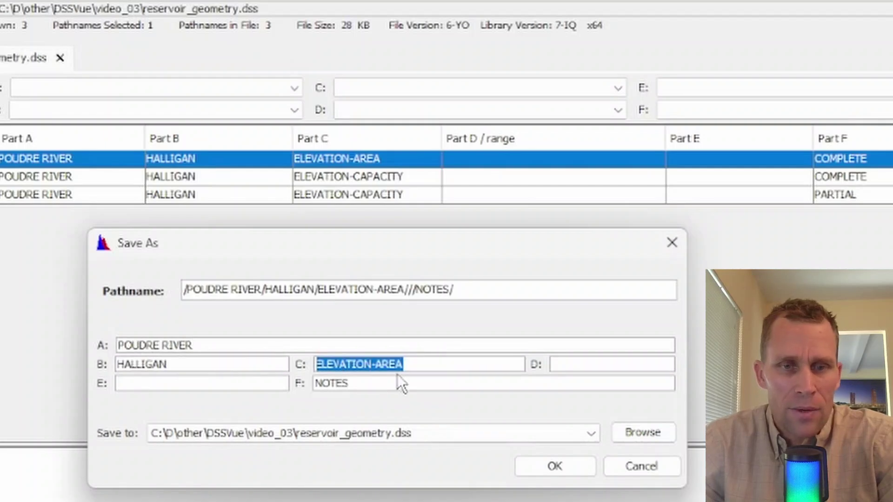
left_click(416, 364)
left_click_drag(373, 389, 303, 388)
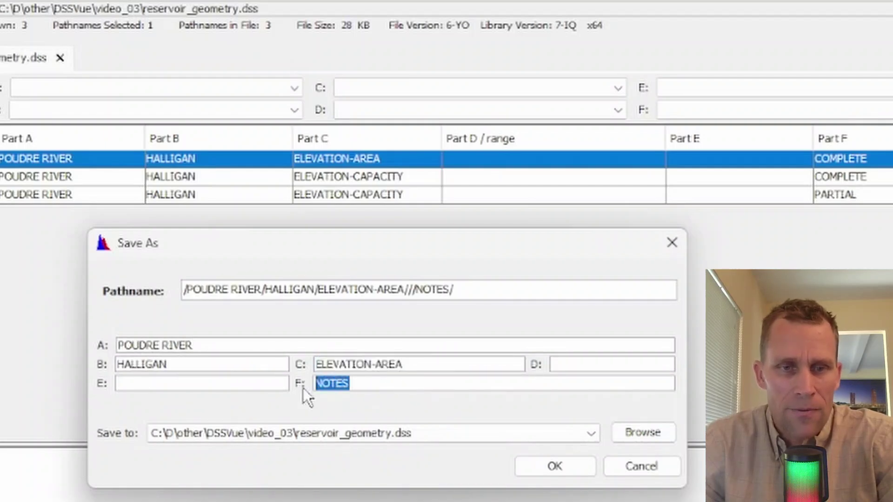
left_click(551, 467)
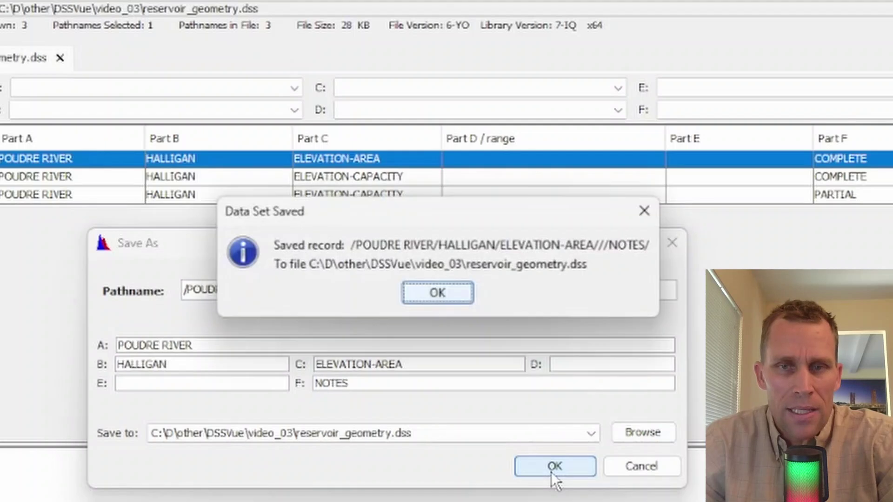
left_click(433, 297)
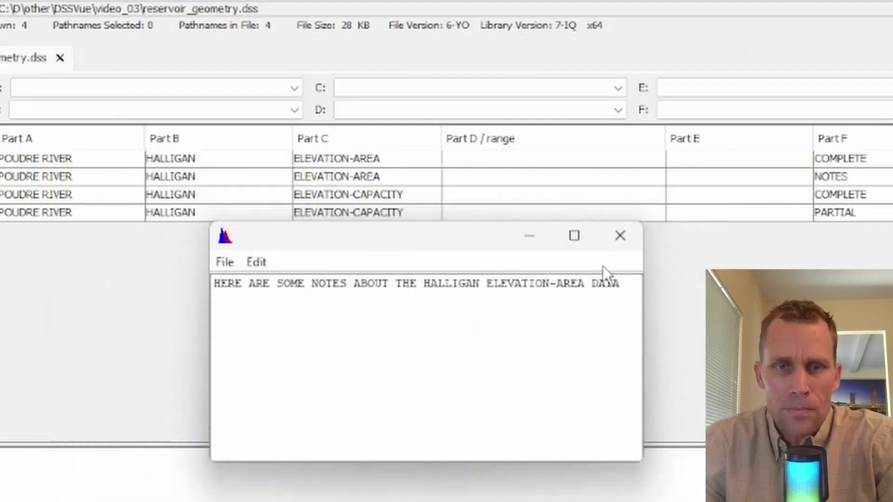
left_click(621, 239)
- Open the saved ELEVATION-AREA NOTES record and add the line "HERE ARE SOME MORE NOTES" below the existing text
left_click(847, 174)
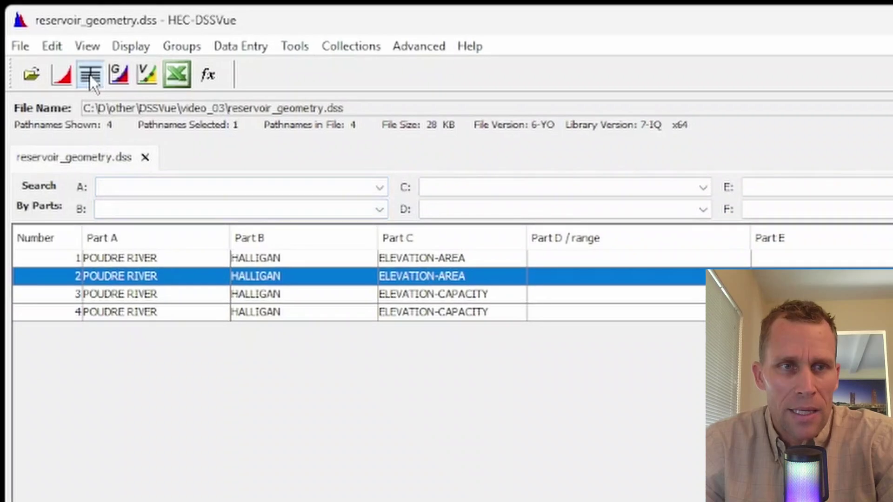
left_click(80, 65)
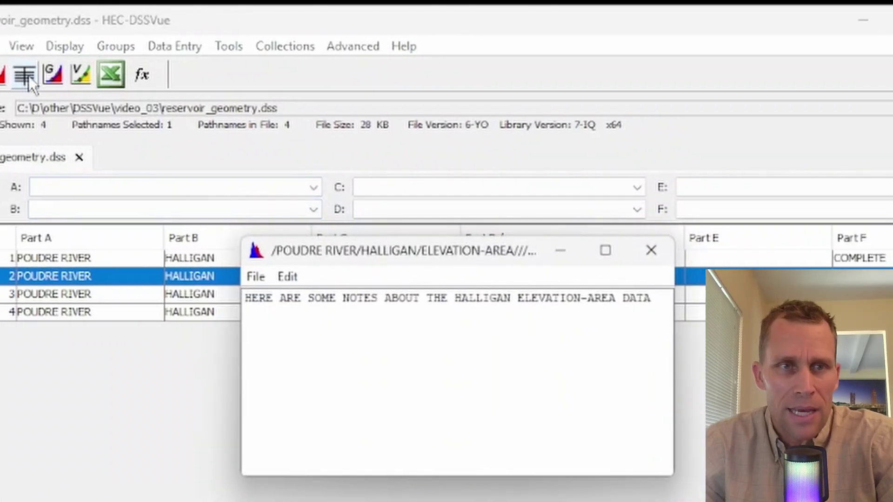
left_click(363, 326)
type("S")
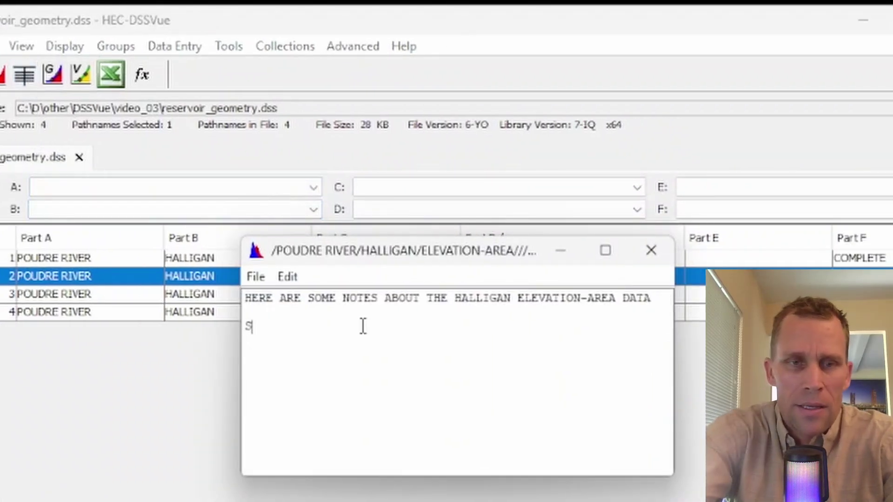
type("ERE ARE SOME MORE N")
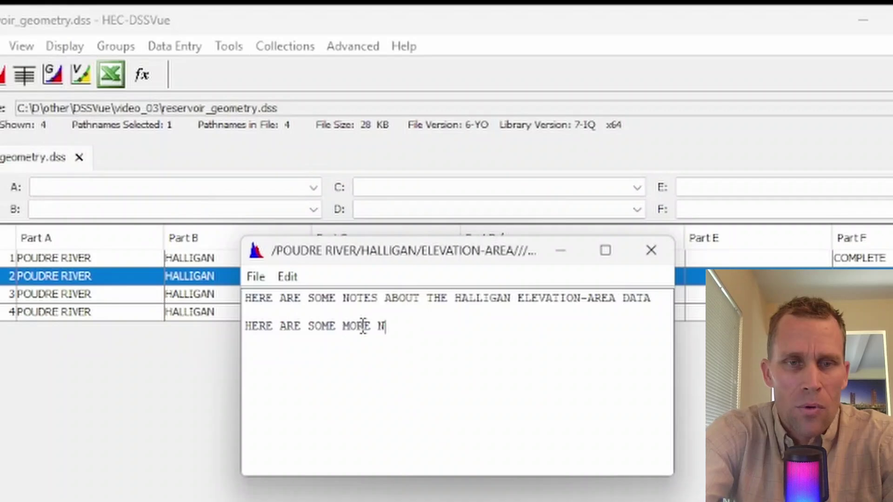
type("OTES")
- Save the edited NOTES record under its existing pathname and close its text window
left_click(256, 278)
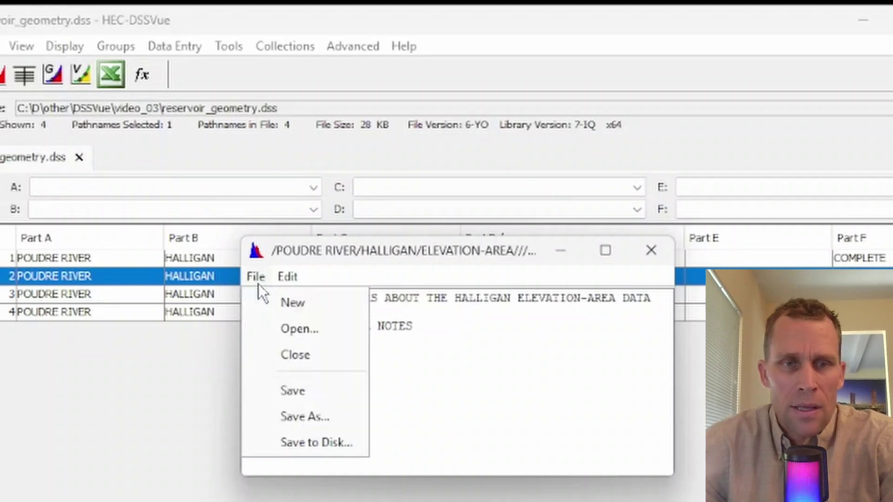
left_click(295, 393)
left_click(457, 393)
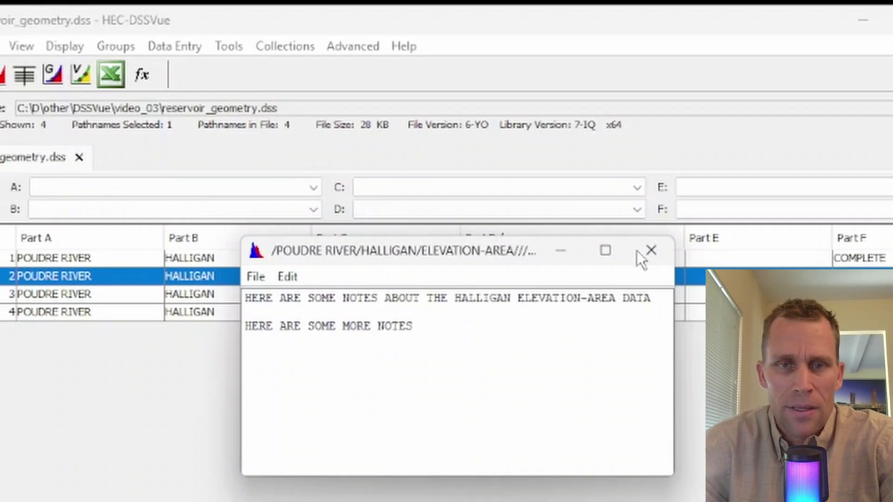
left_click(650, 251)
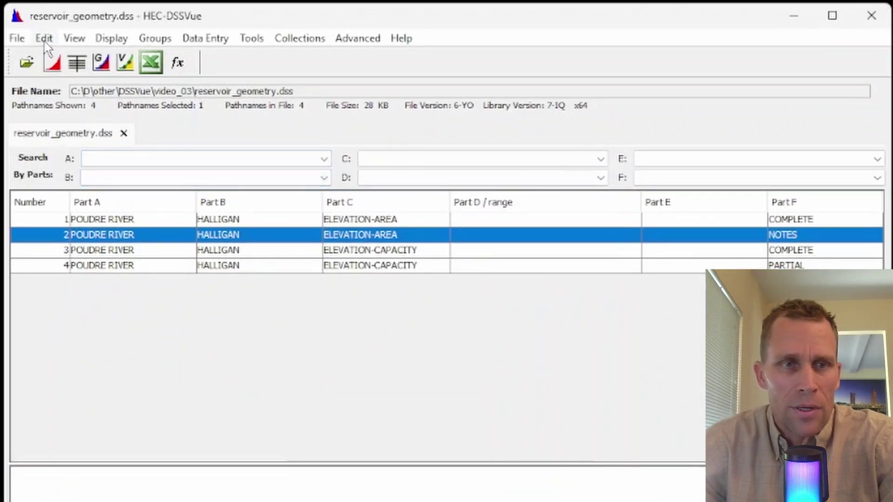
- Reopen the NOTES record with Tabular Edit to check its saved text, and close it
left_click(44, 38)
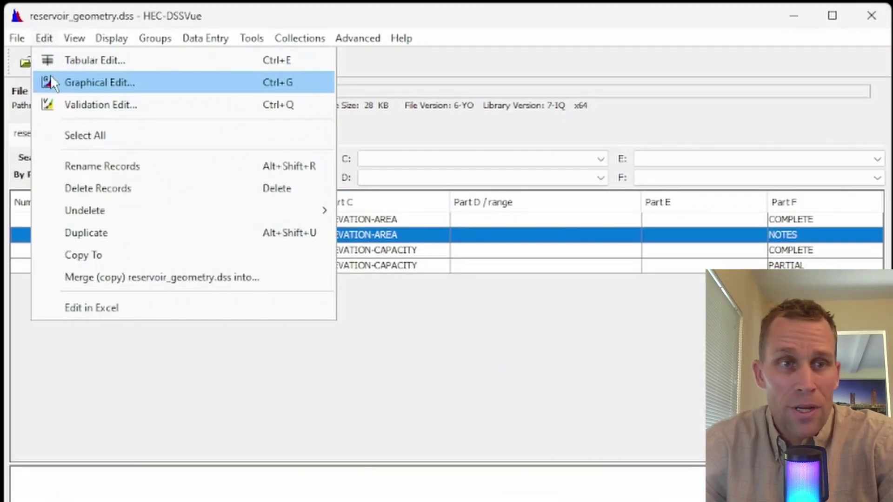
left_click(78, 62)
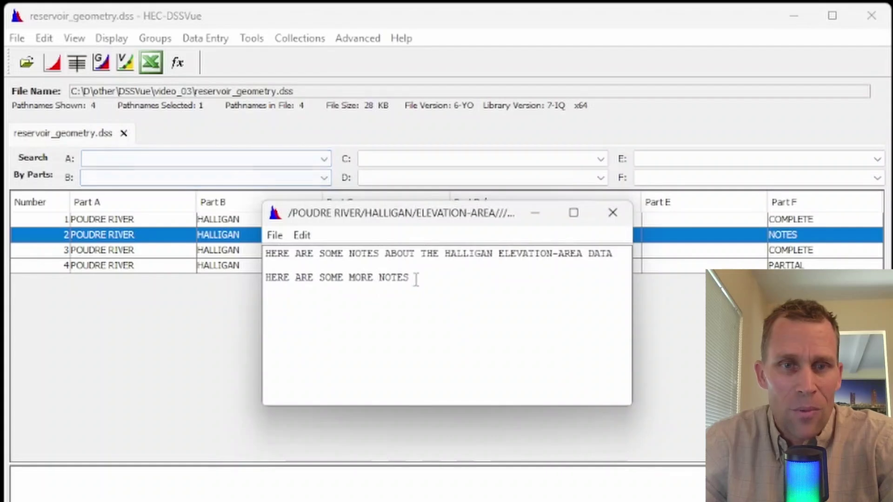
left_click(612, 212)
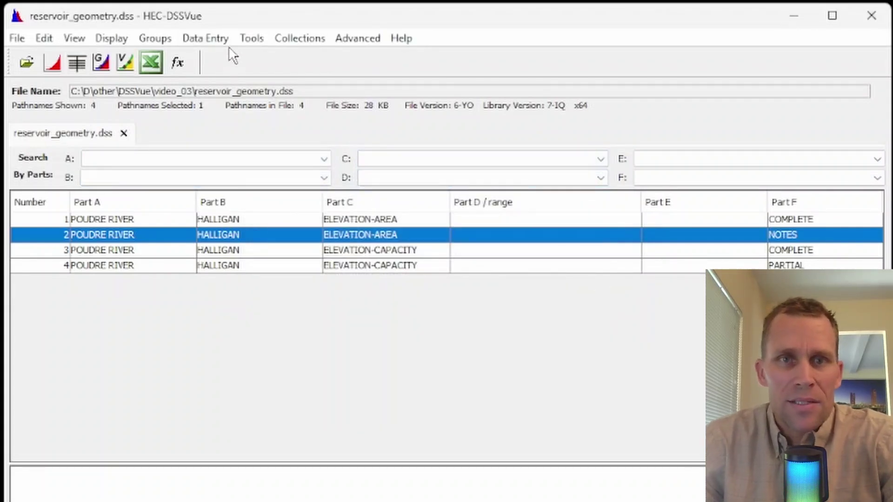
left_click(216, 41)
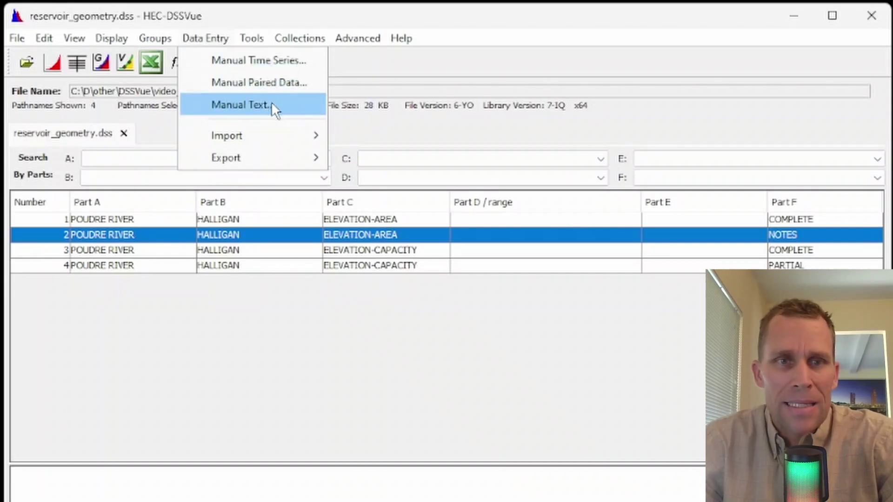
left_click(409, 306)
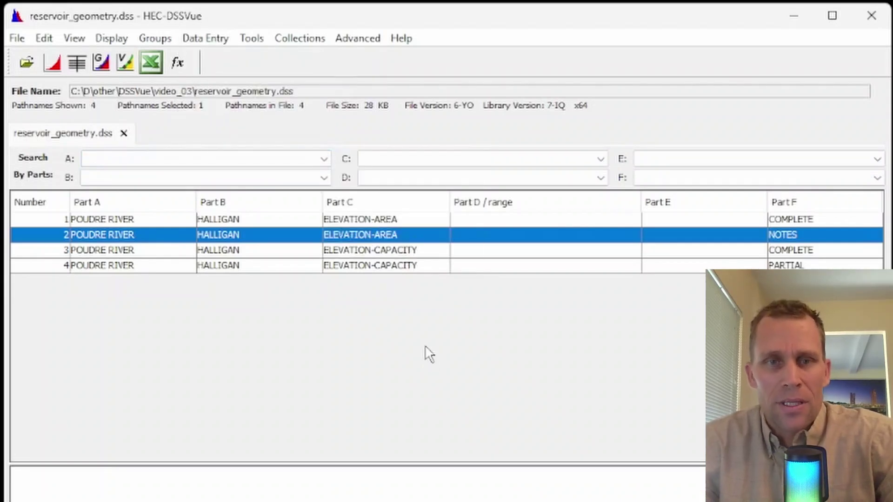